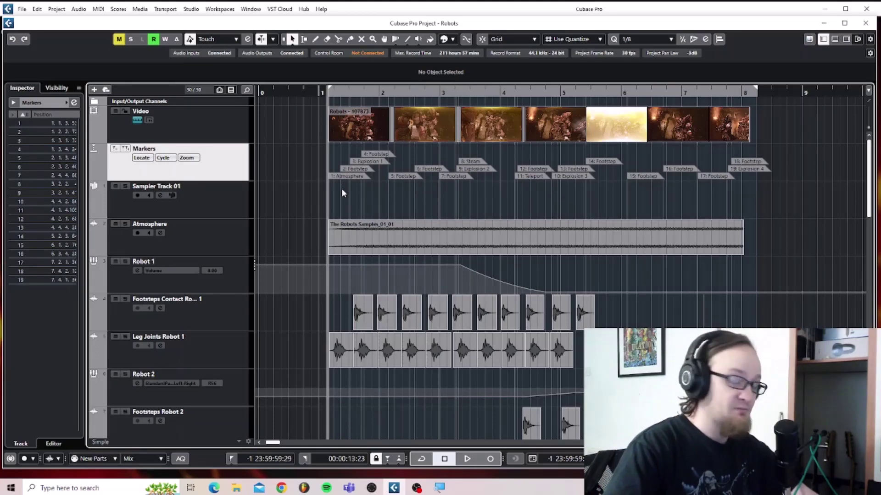
Insert a trial marker at the cursor on the Markers track and delete it again.
key("Insert")
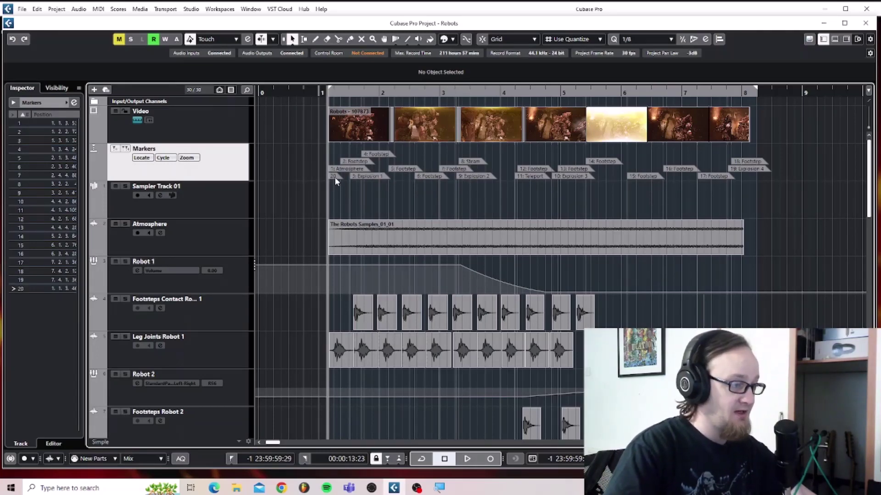
left_click(333, 177)
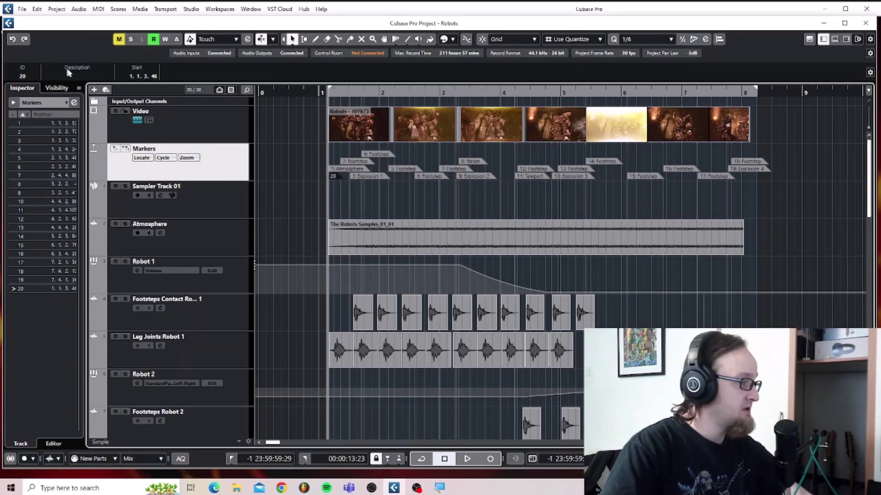
left_click(72, 78)
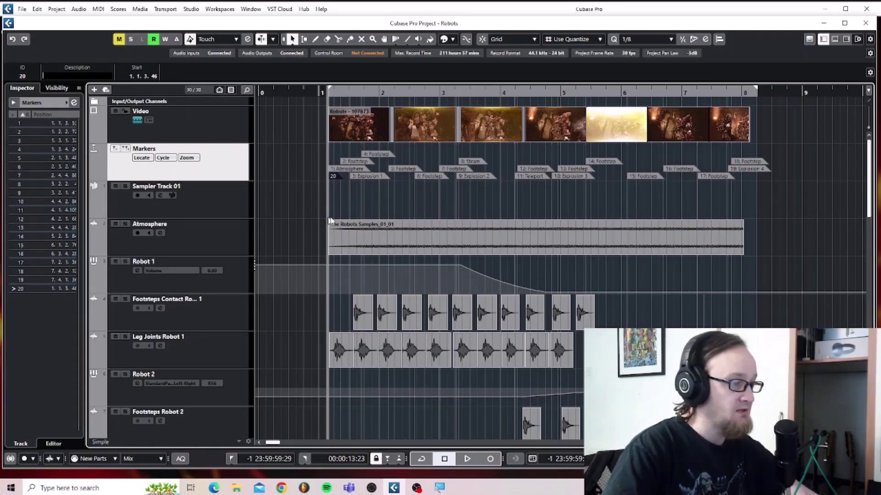
key("Delete")
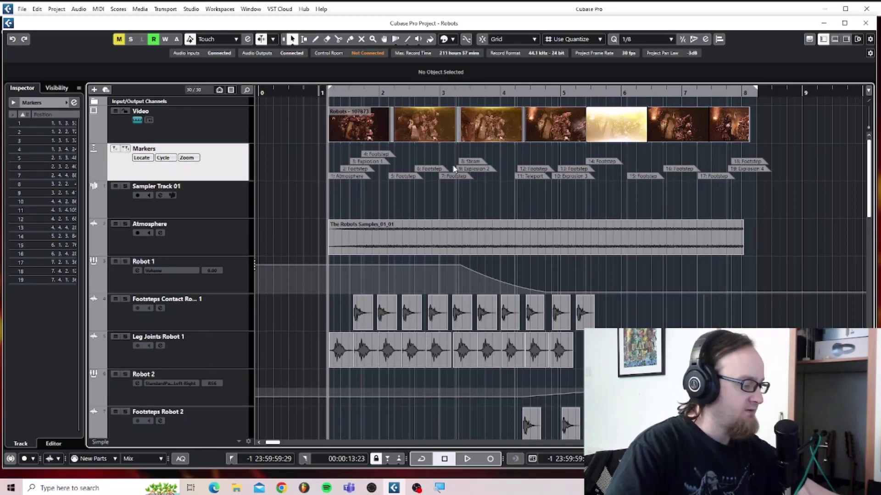
Show the video player window and shift the Atmosphere marker slightly later, to 1.1.3.74.
key("F8")
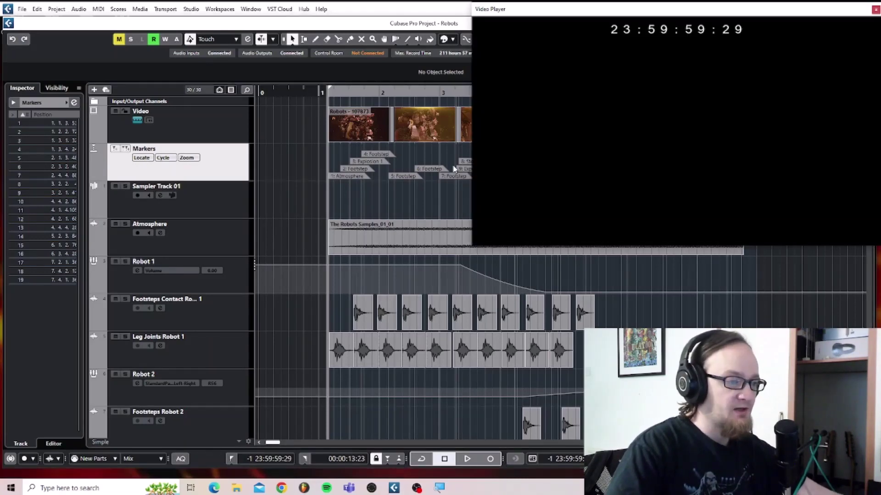
left_click(345, 176)
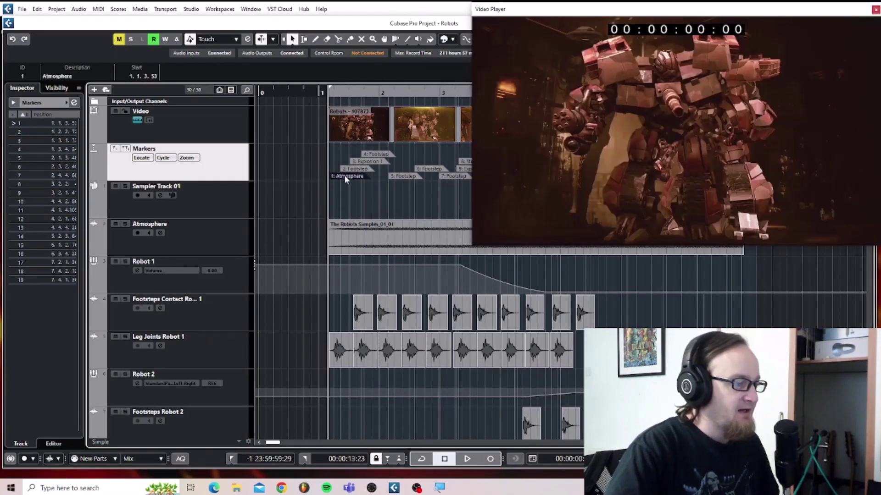
left_click_drag(345, 176, 366, 177)
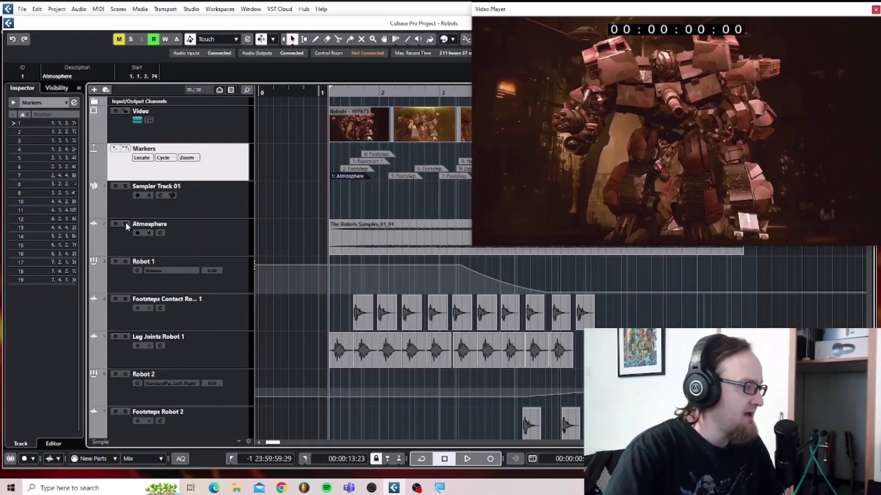
Solo the Atmosphere track and play it back against the opening seconds of the video.
left_click(126, 224)
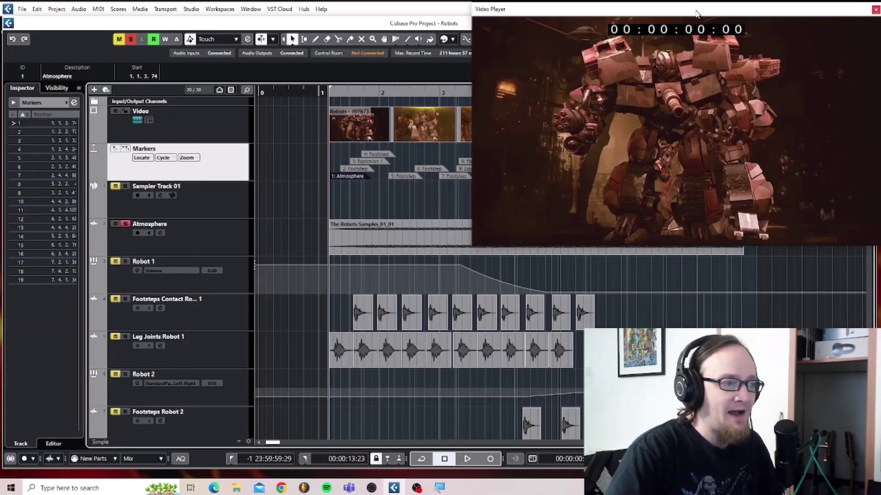
left_click(115, 224)
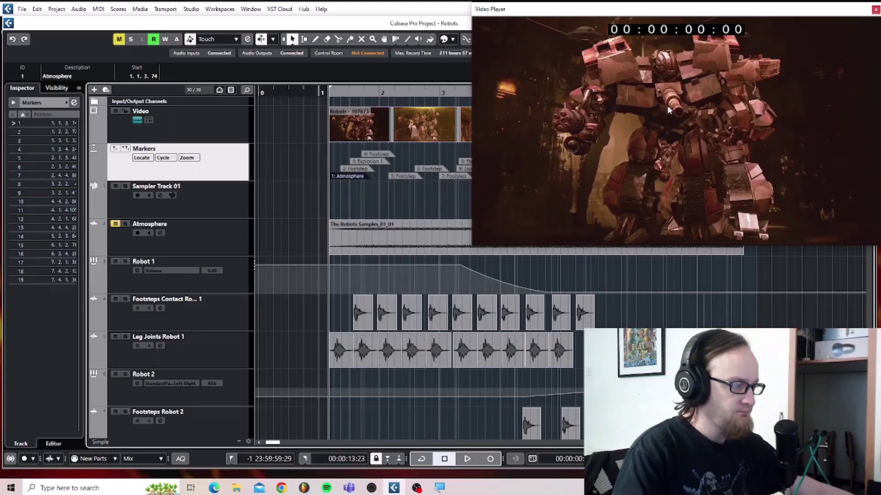
left_click(125, 224)
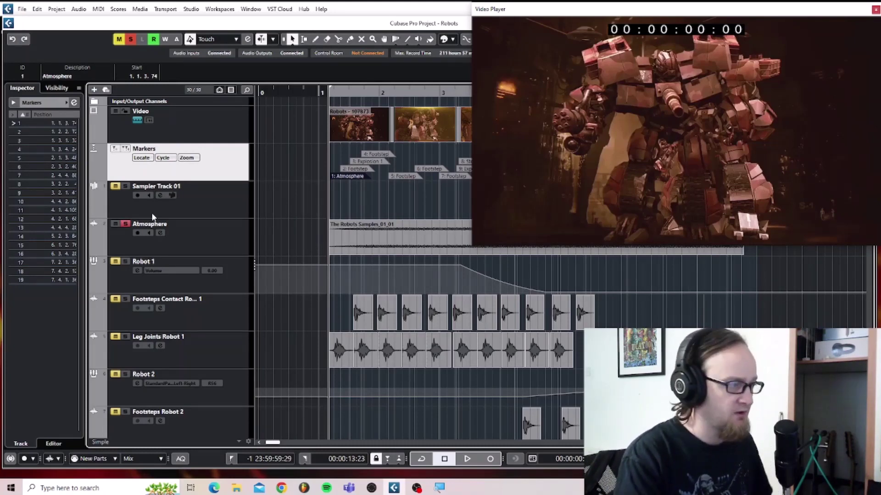
key("space")
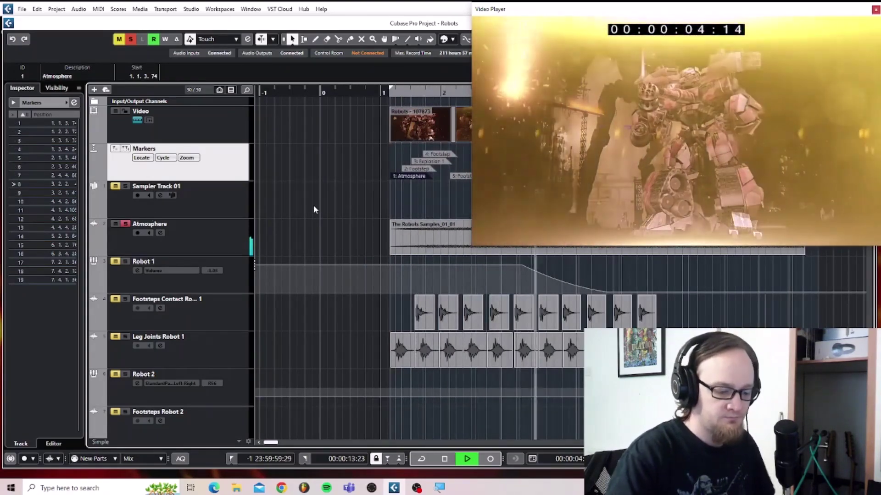
key("space")
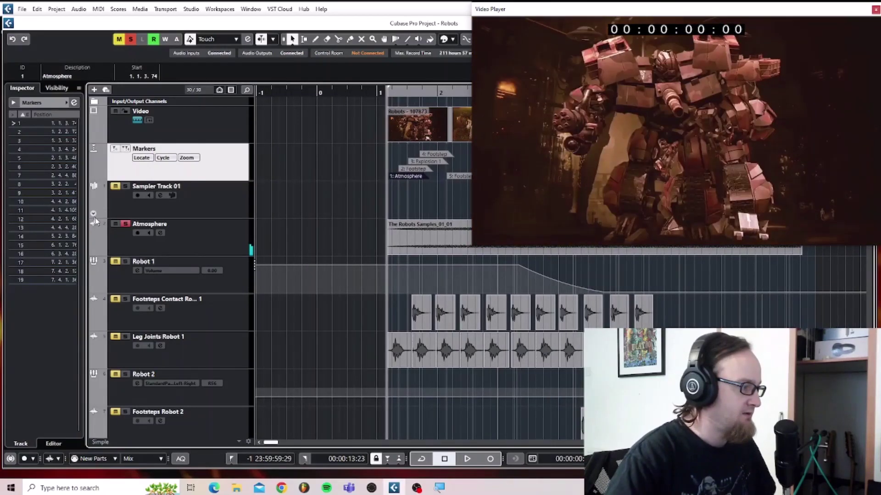
Mute the Atmosphere track, and solo and play the Atmosphere Original track for comparison.
left_click(116, 225)
scroll(131, 225, "down", 12)
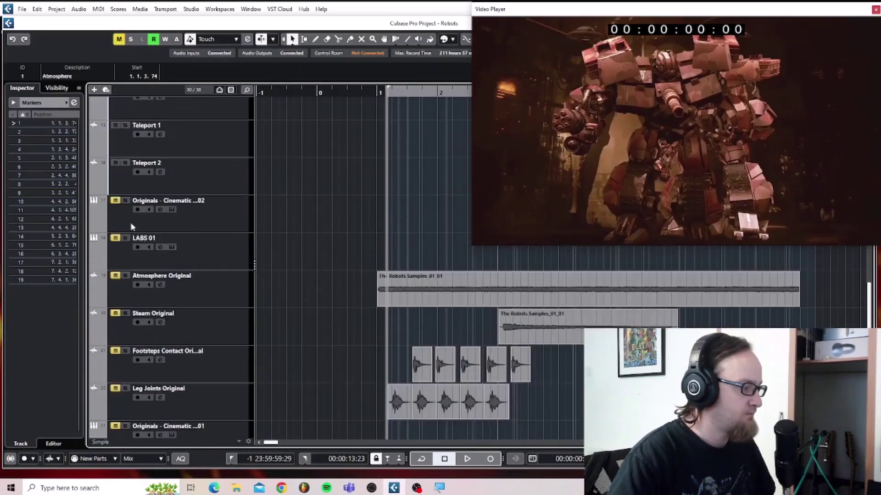
left_click(116, 155)
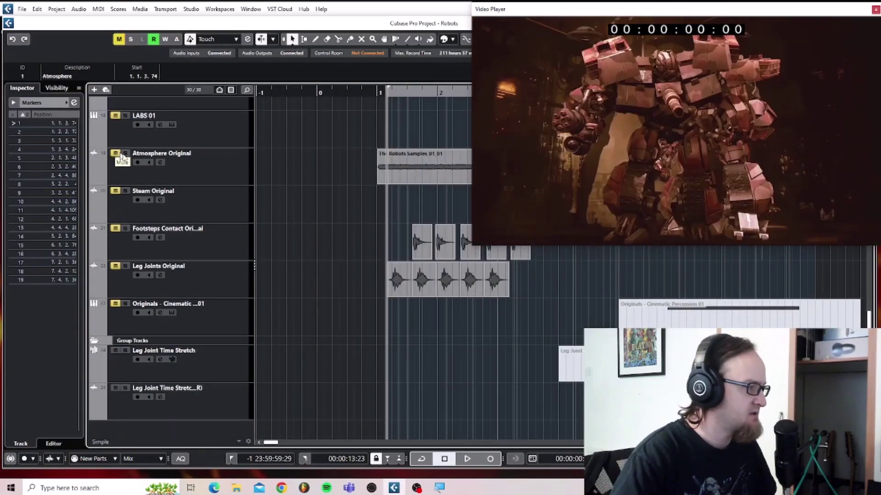
left_click(126, 155)
key("space")
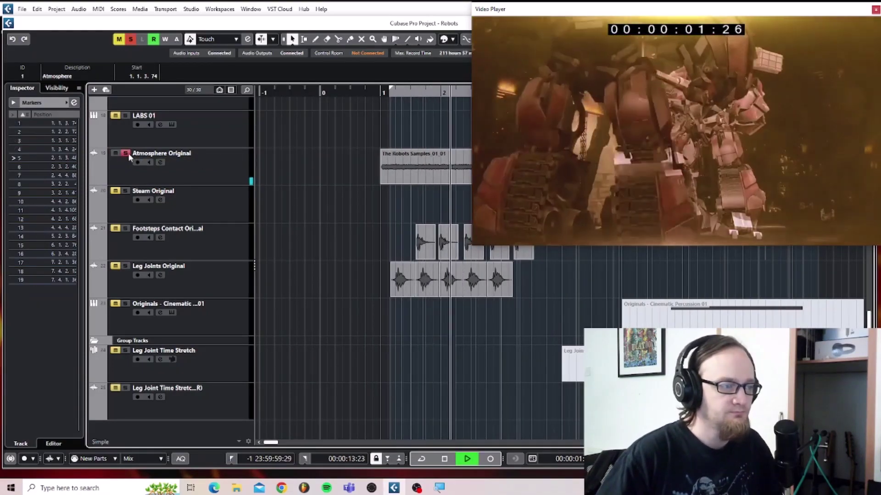
key("space")
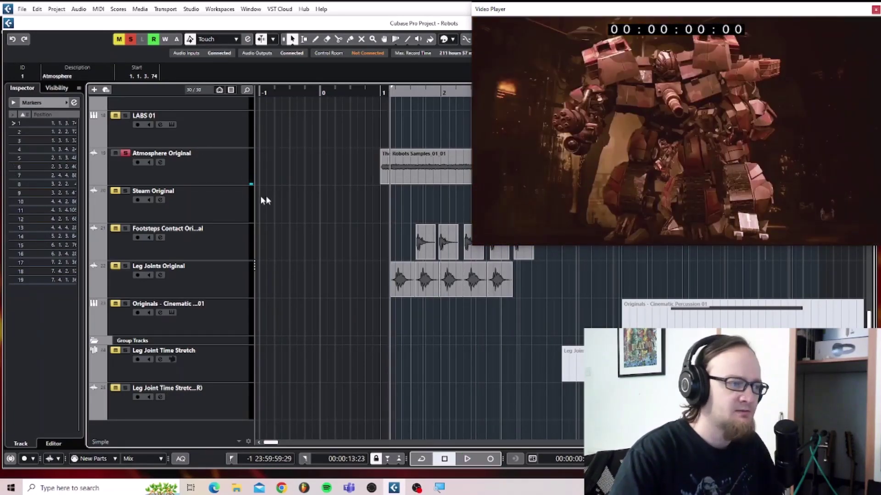
Move the video player aside and replay the soloed Atmosphere track near the top of the track list.
scroll(265, 196, "up", 6)
scroll(294, 197, "up", 2)
scroll(294, 197, "down", 7)
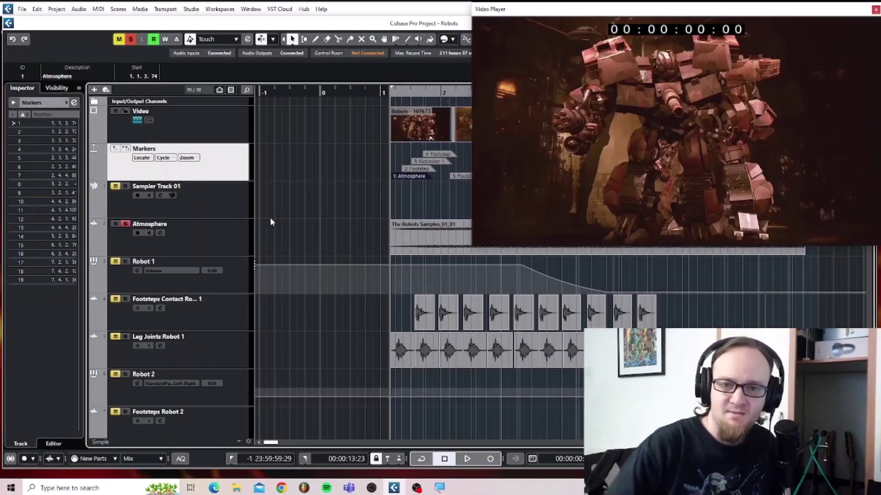
left_click_drag(528, 9, 568, 9)
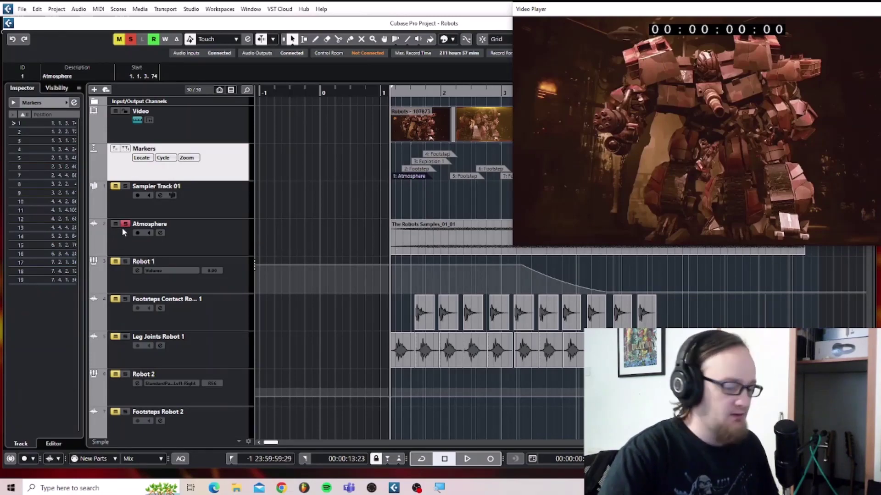
key("space")
key("space")
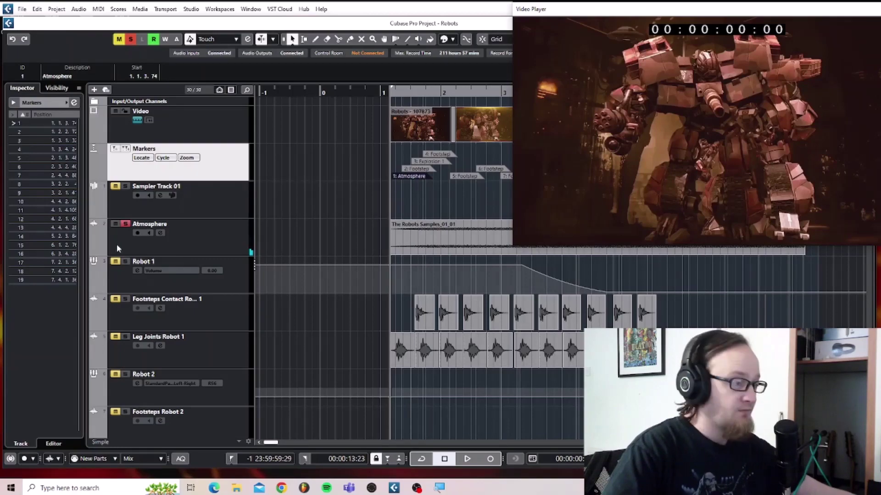
Examine the RoomWorks reverb settings inserted on the Atmosphere channel in the MixConsole, and close the plug-in window.
key("F3")
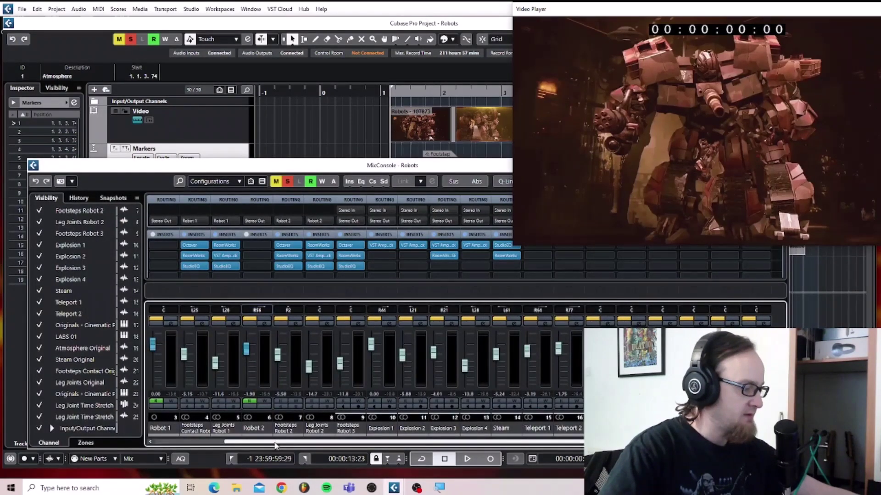
left_click_drag(275, 445, 183, 446)
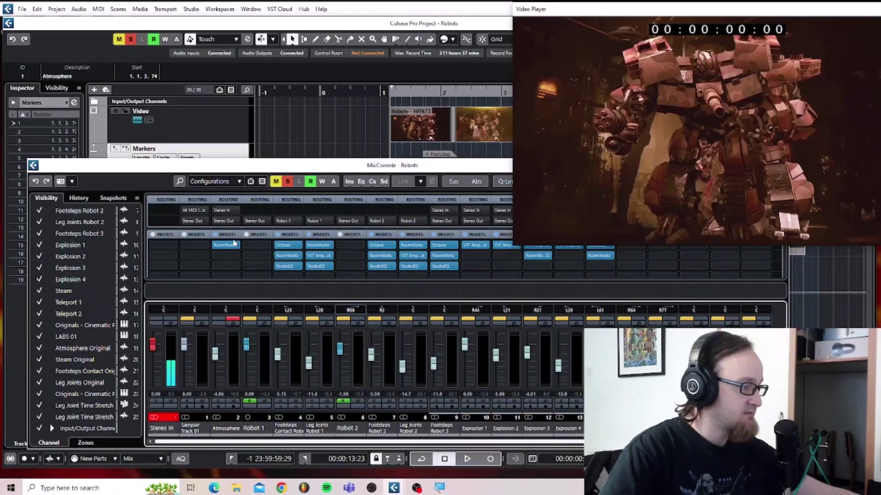
mouse_move(230, 247)
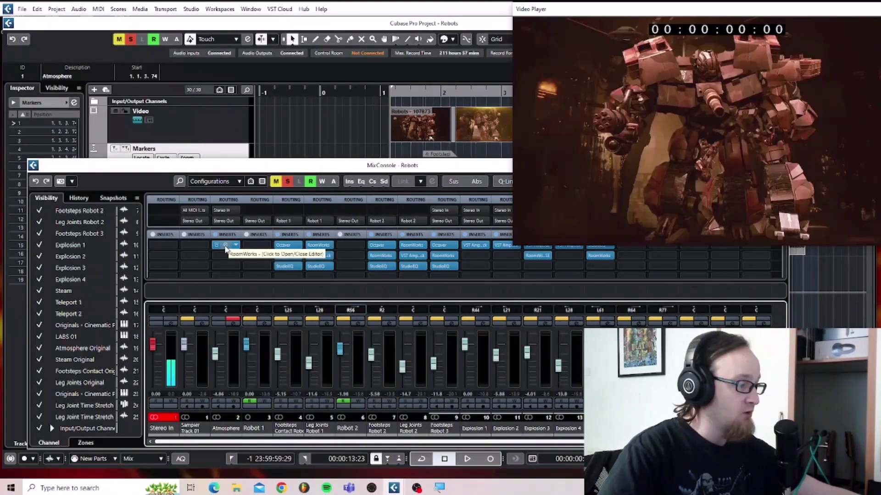
left_click(226, 247)
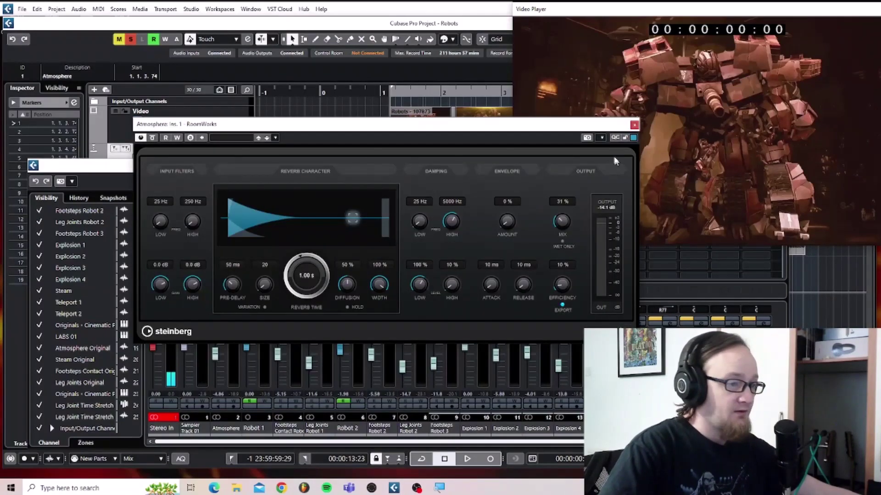
left_click(634, 125)
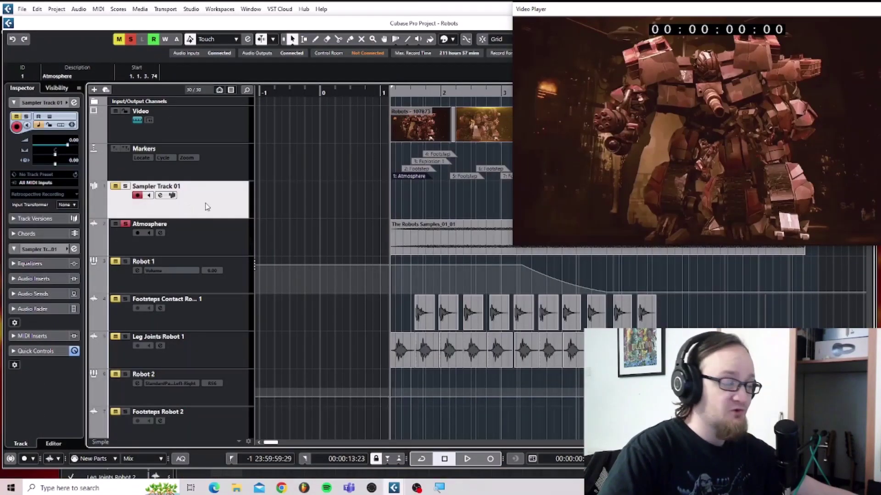
Mute the Atmosphere track, and review Sampler Track 01 in Sampler Control alongside the clip on the Atmosphere Original track.
left_click(118, 226)
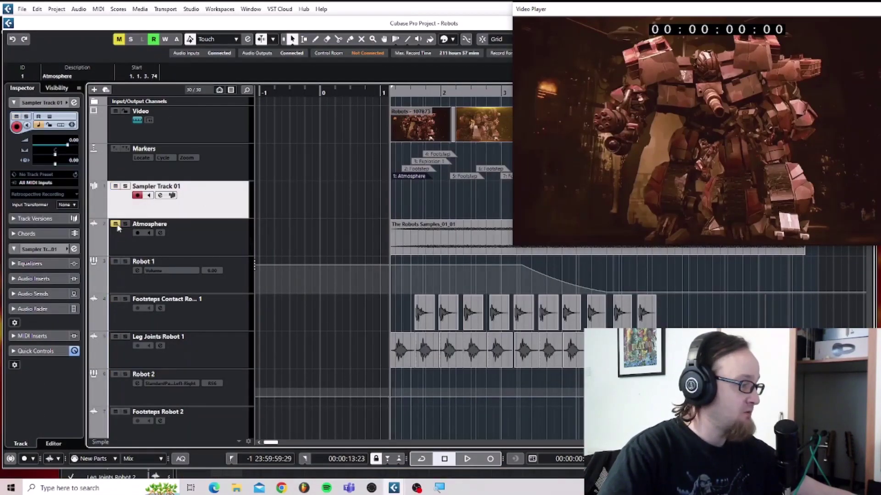
left_click(172, 196)
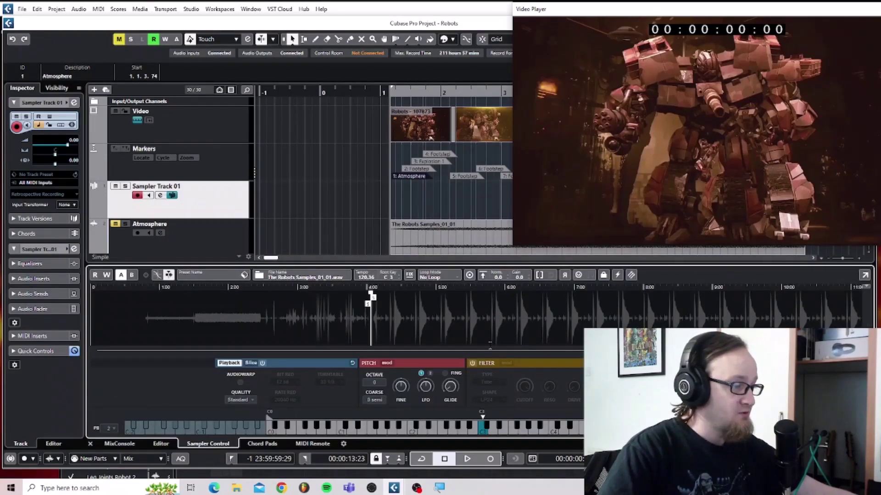
scroll(186, 210, "down", 4)
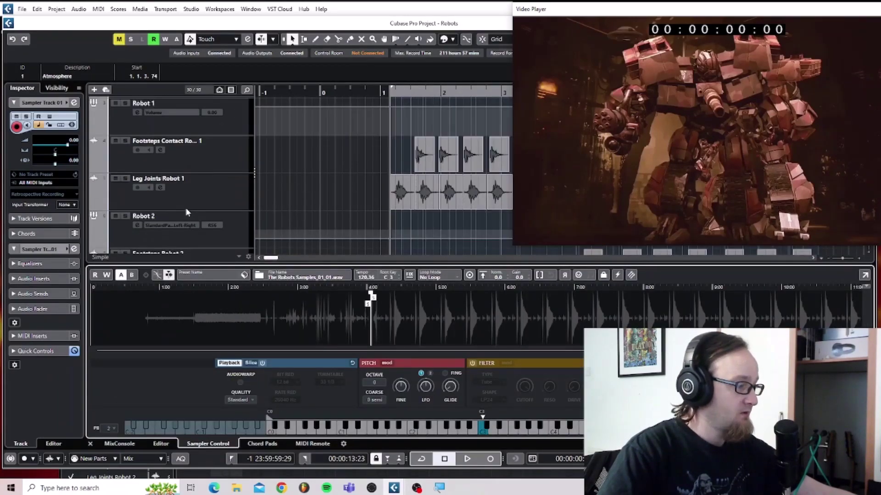
scroll(186, 212, "down", 12)
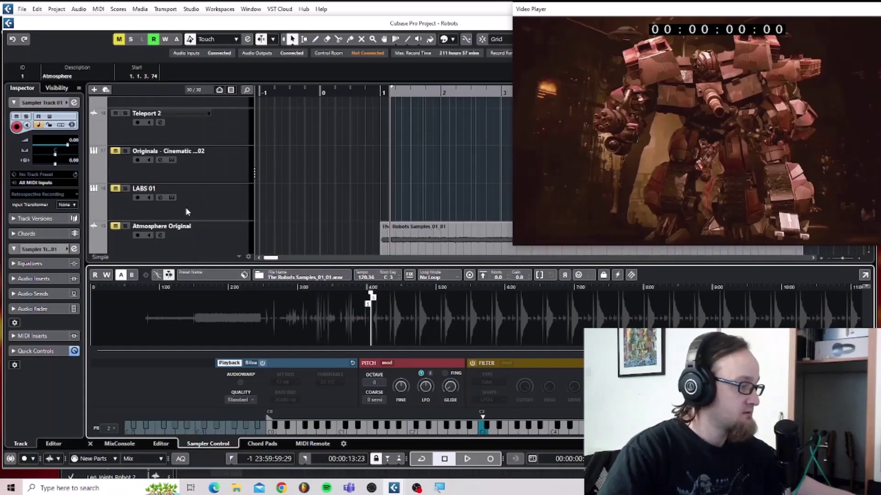
scroll(183, 213, "up", 3)
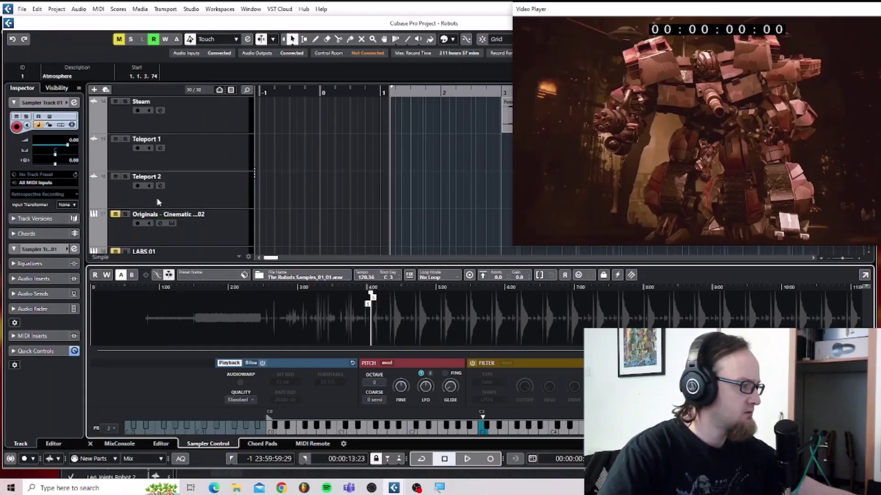
scroll(157, 201, "down", 2)
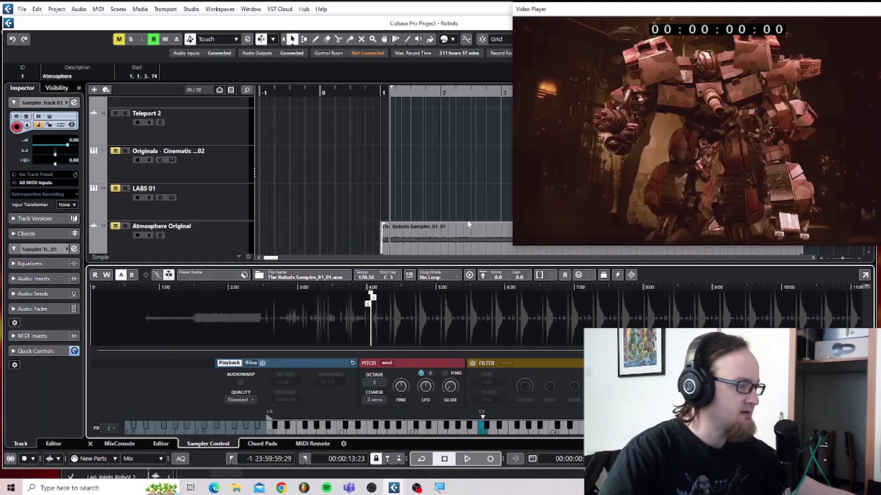
left_click(469, 238)
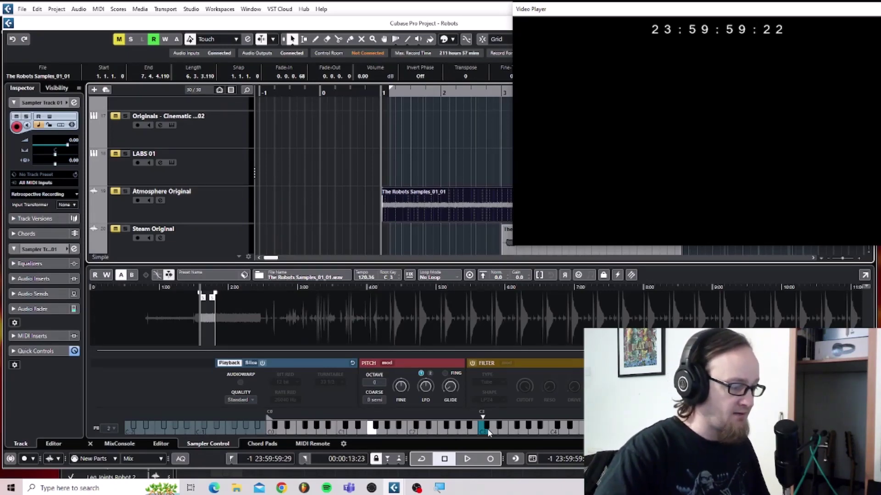
left_click(90, 444)
Select and solo the processed Atmosphere track, and listen to it again with the video.
scroll(395, 201, "up", 15)
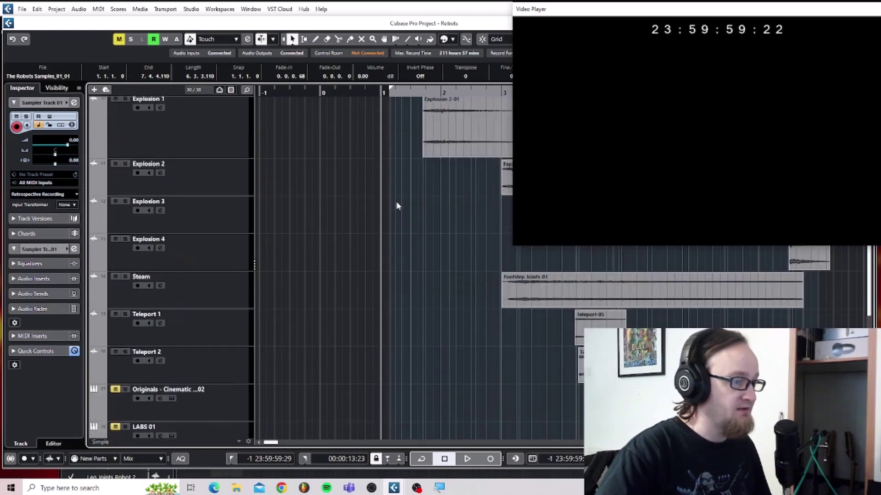
left_click(384, 247)
key("s")
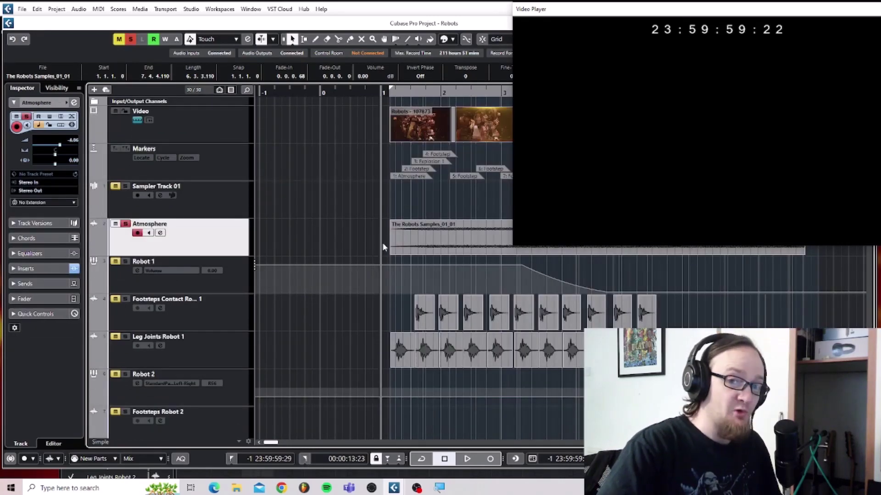
key("space")
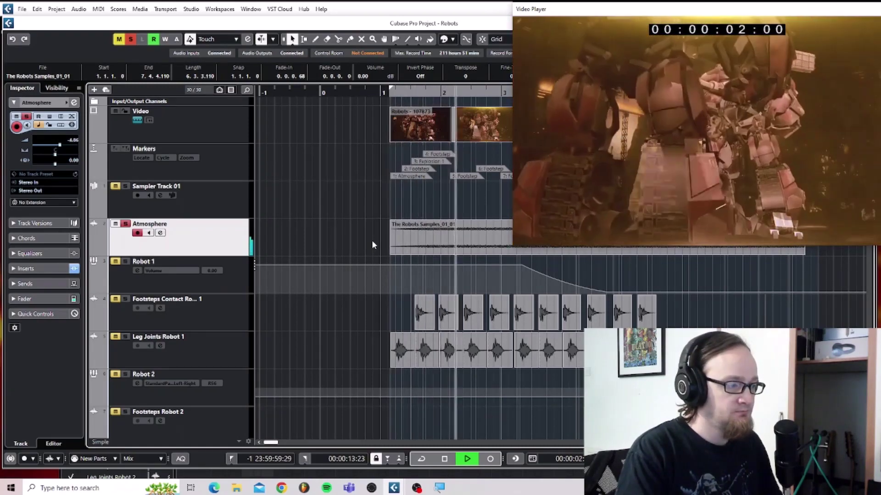
key("space")
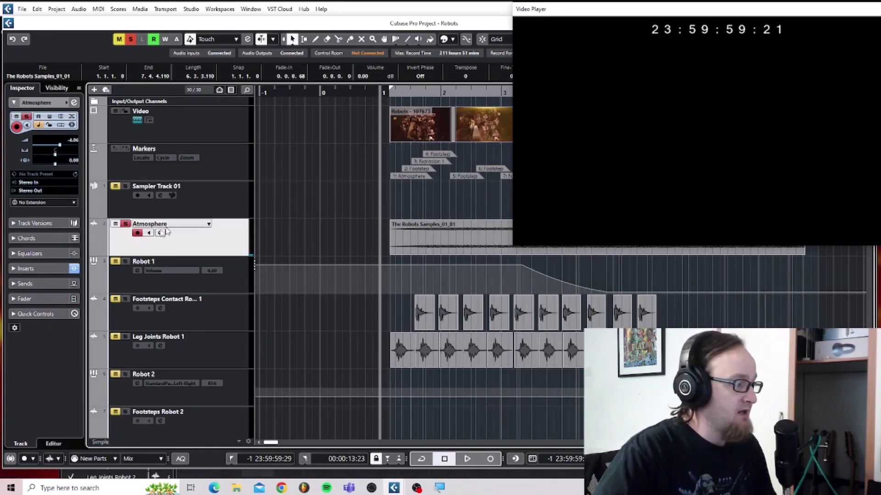
Solo the Robot 1 tracks instead of Atmosphere, exclude Leg Joints Robot 1 from the solo, and play the contact footsteps with the video.
left_click(123, 263)
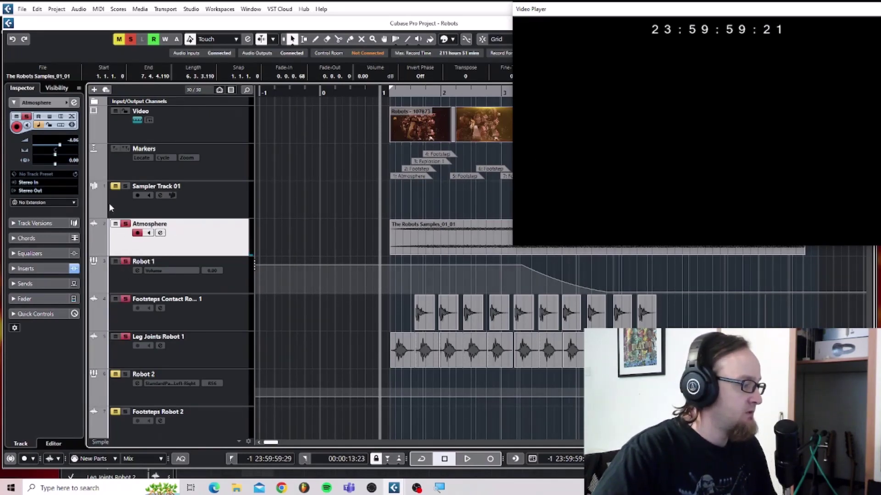
left_click(125, 225)
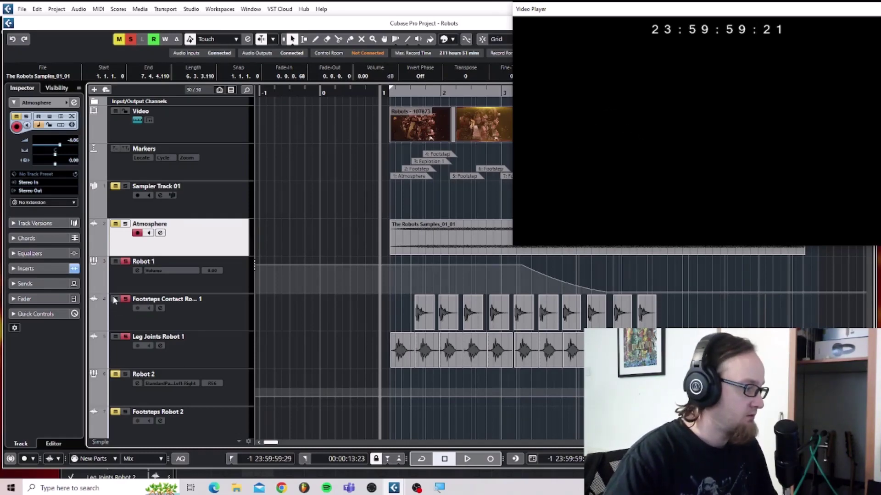
left_click(115, 337)
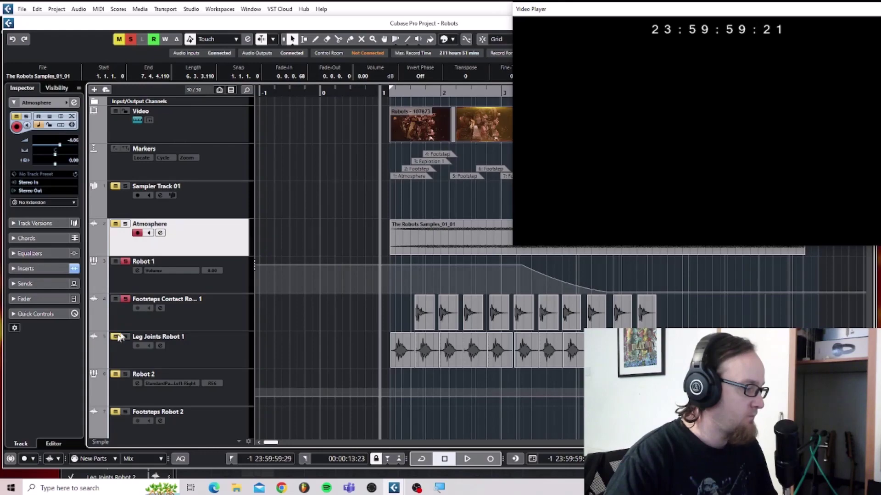
key("space")
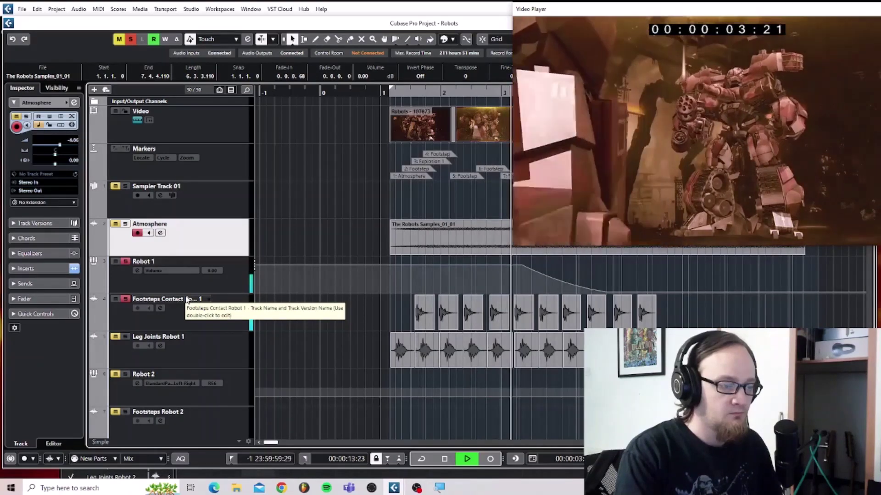
key("space")
Solo the Footsteps Contact Original track among the original recordings and listen to it with the video.
scroll(148, 298, "down", 10)
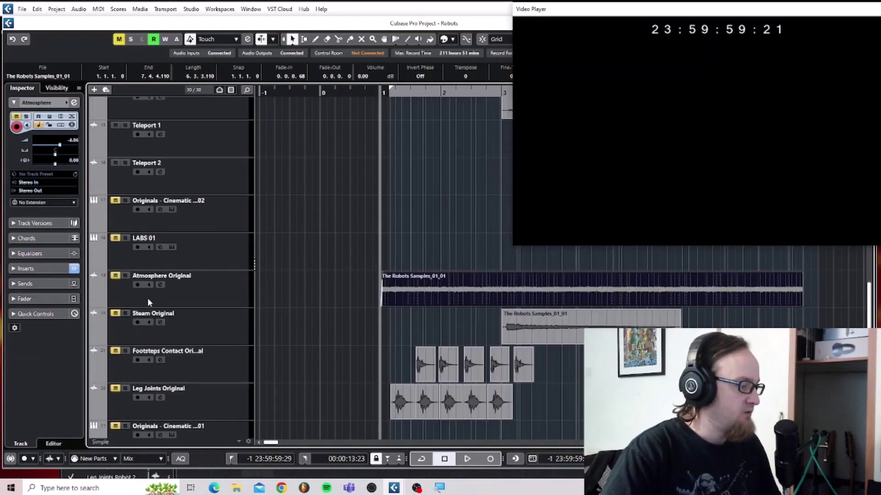
left_click(126, 351)
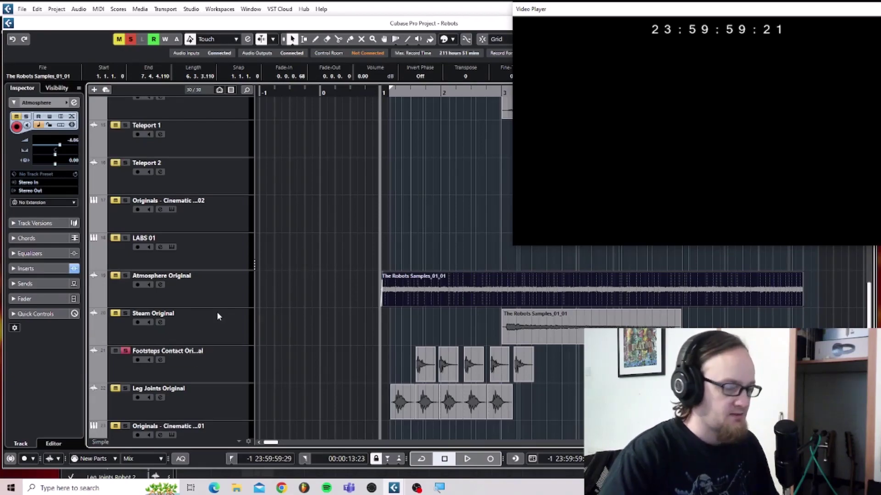
key("space")
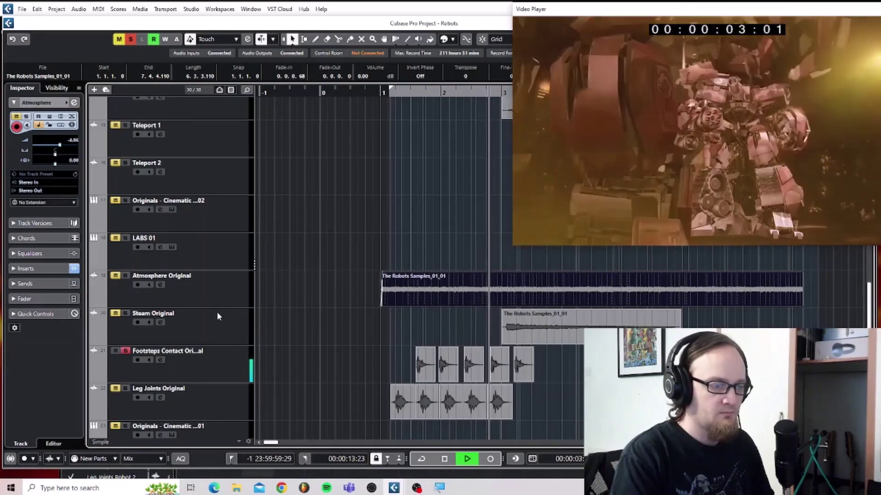
key("space")
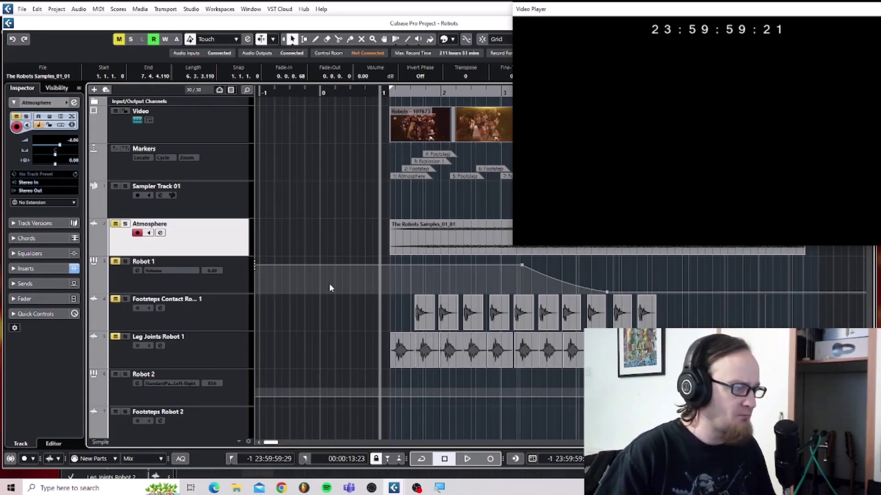
Examine the Spitfire Audio Cinematic Percussion instrument on the Originals - Cinematic ...01 track, and close its window.
scroll(224, 308, "down", 10)
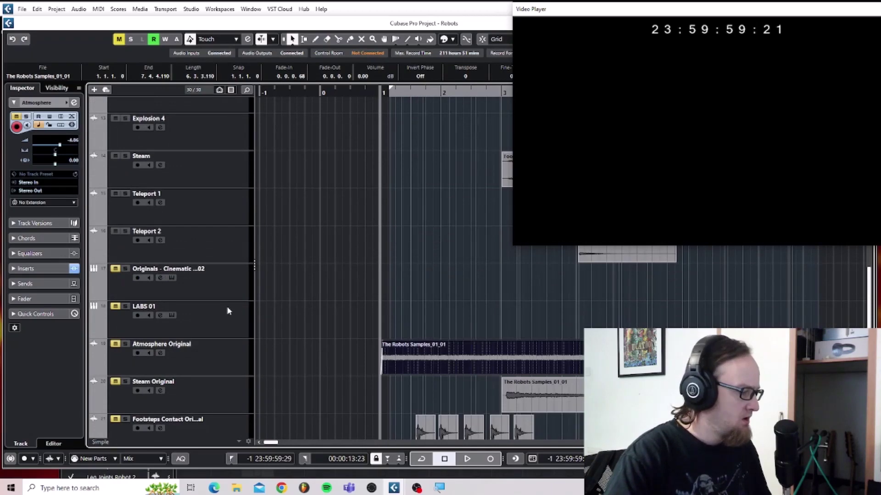
scroll(227, 308, "down", 3)
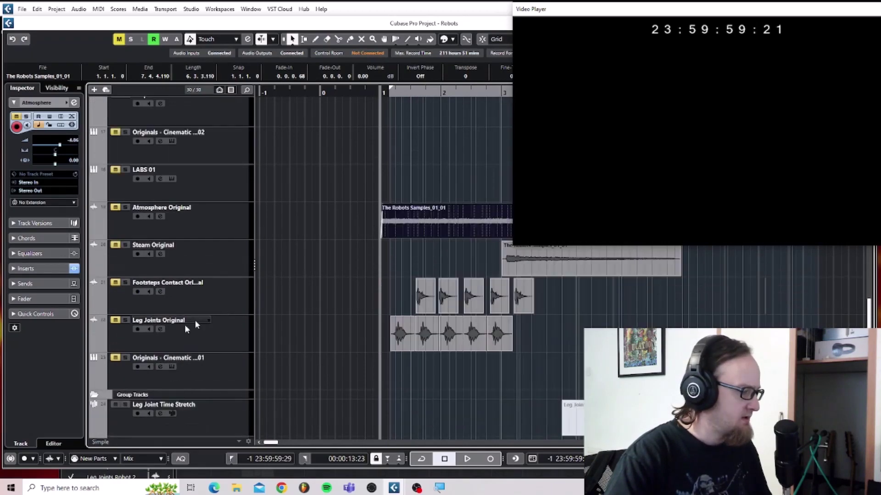
left_click(171, 367)
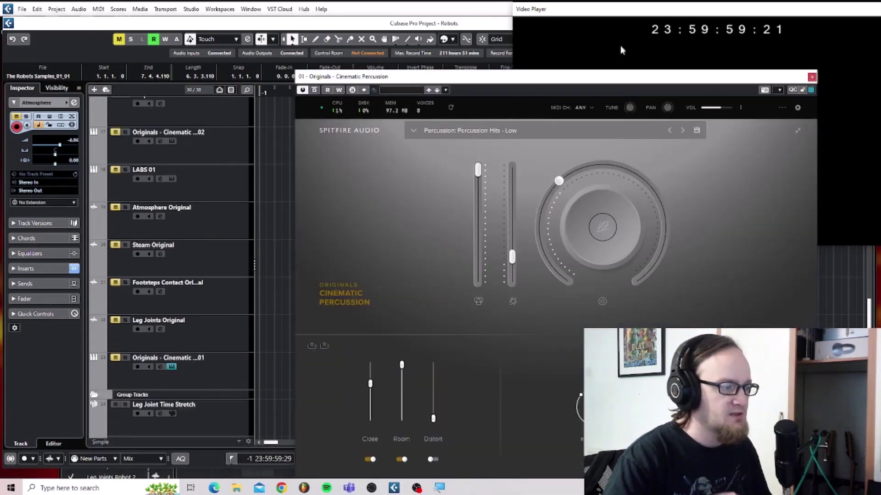
left_click_drag(617, 77, 541, 9)
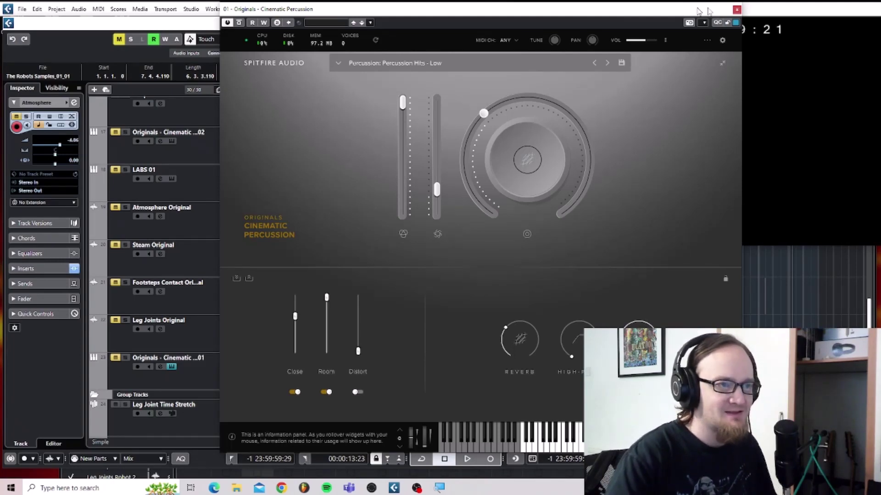
left_click(737, 10)
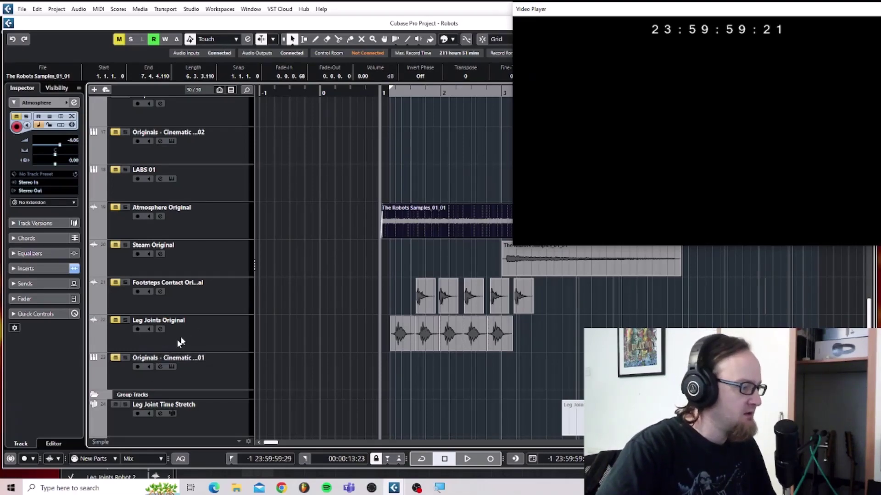
Solo Robot 1 and Footsteps Contact Robot 1 near the start of the track list, and replay the processed footsteps with the video.
scroll(214, 320, "up", 12)
scroll(216, 323, "up", 2)
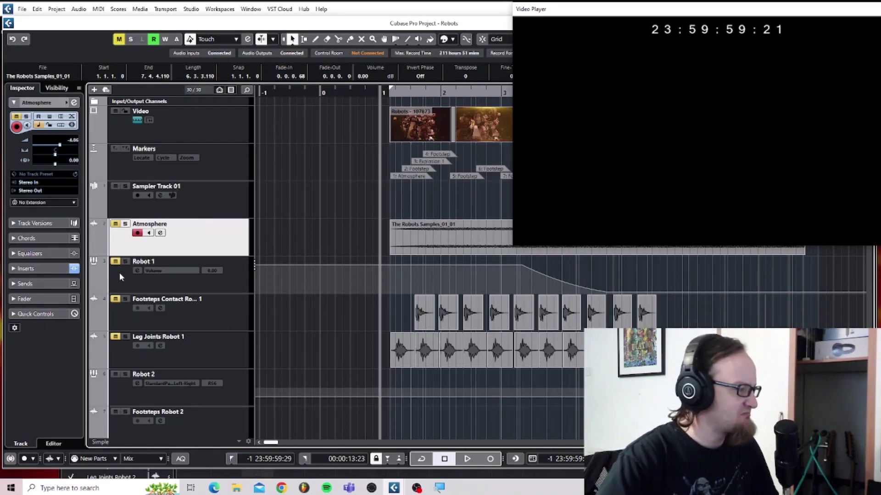
left_click(125, 262)
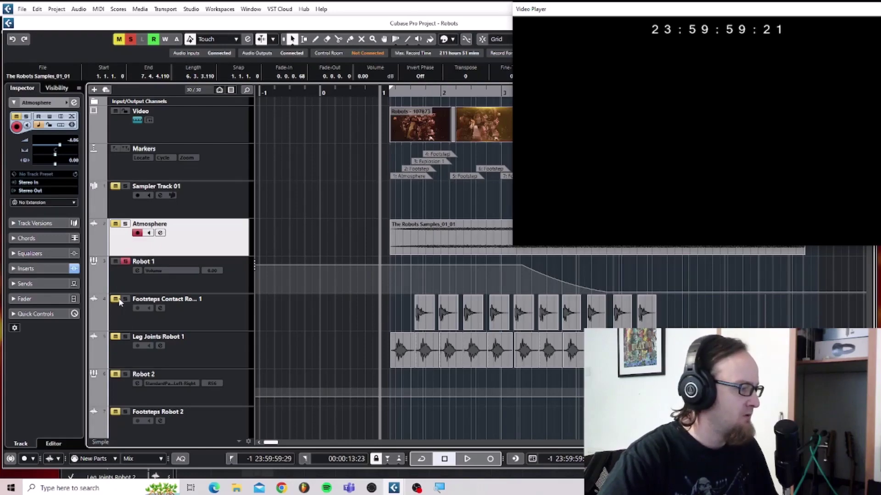
key("space")
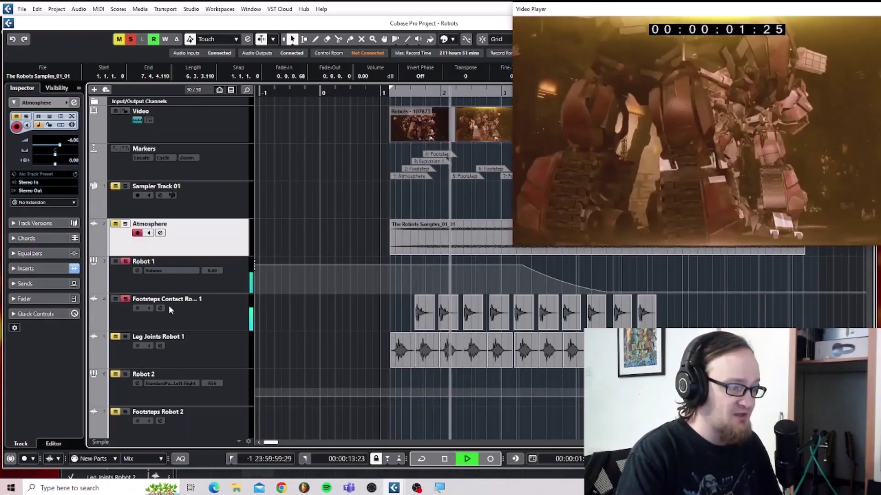
key("space")
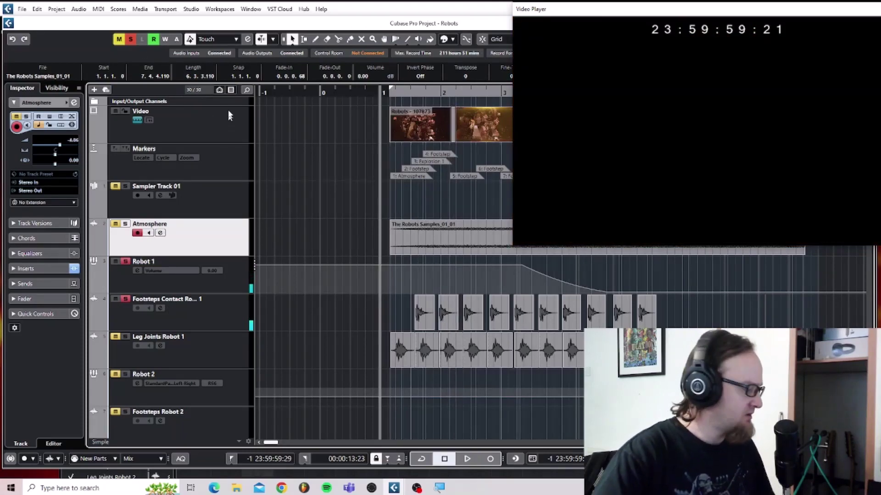
Bring up the MixConsole and examine the Octaver and RoomWorks inserts on the Footsteps Contact Robot 1 channel, closing each plug-in window.
key("F3")
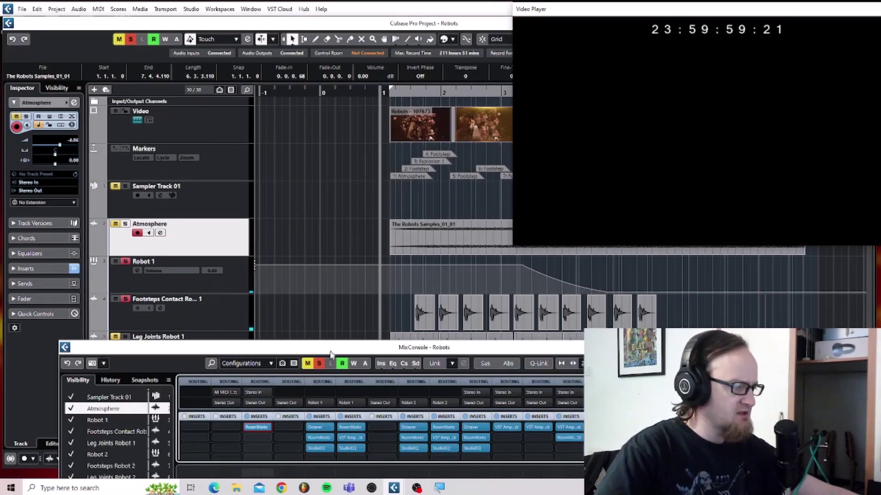
left_click_drag(330, 354, 304, 126)
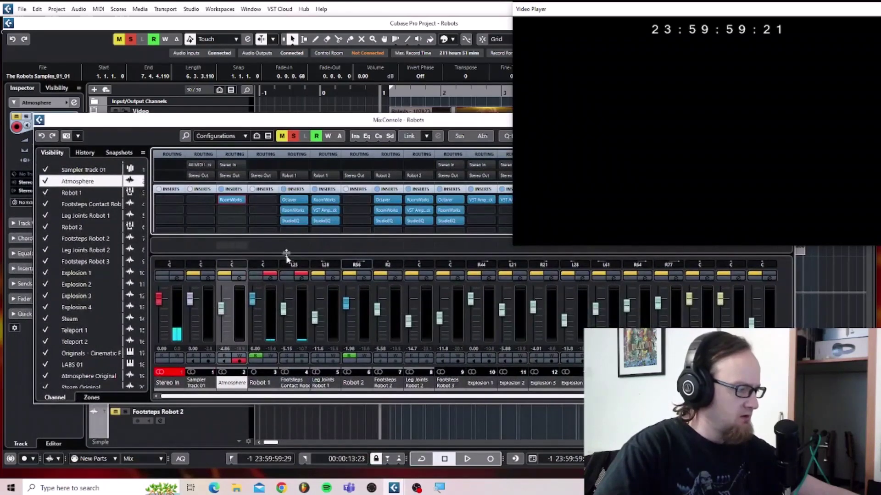
left_click(293, 200)
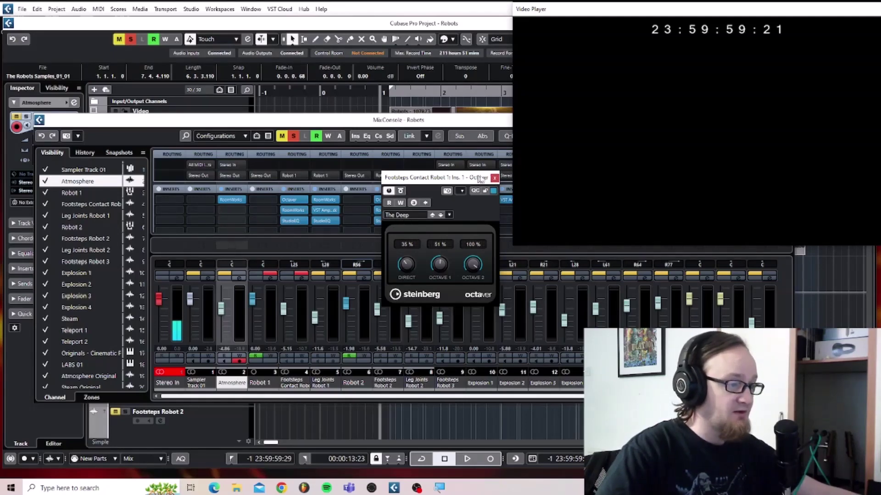
left_click(495, 178)
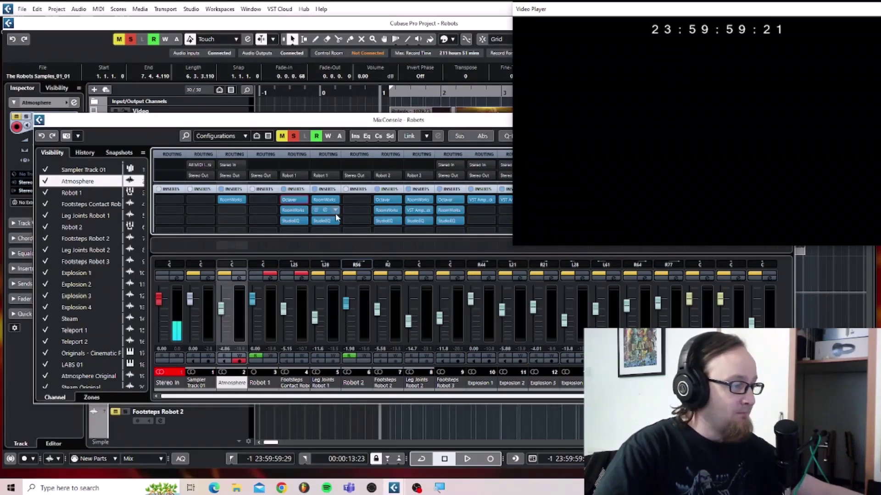
left_click(293, 212)
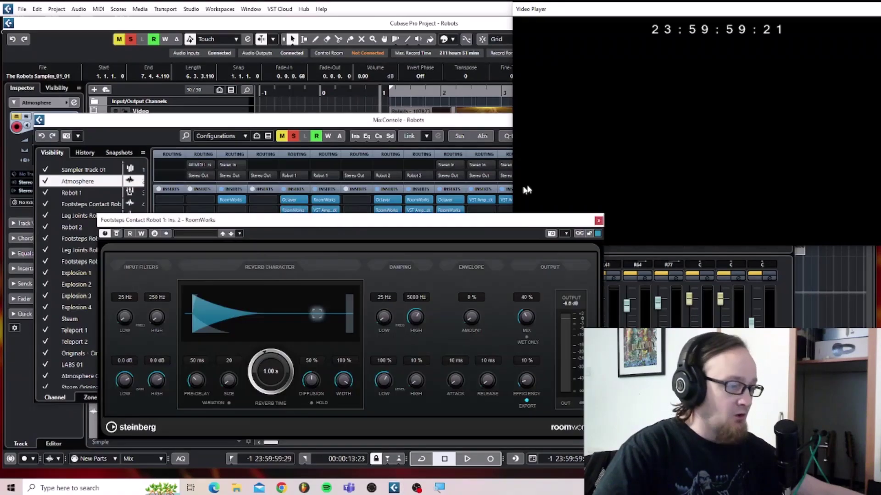
left_click(598, 221)
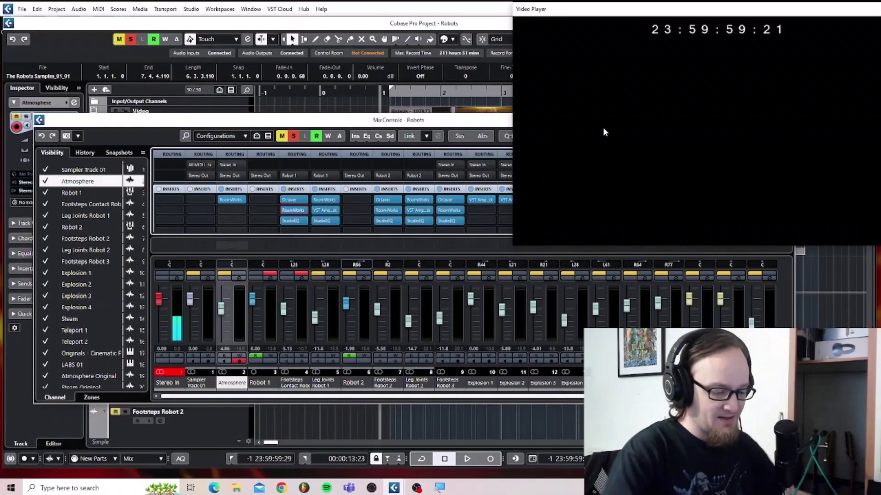
Play the soloed footsteps again, and examine the StudioEQ curve inserted on the Footsteps Contact Robot 1 channel.
key("space")
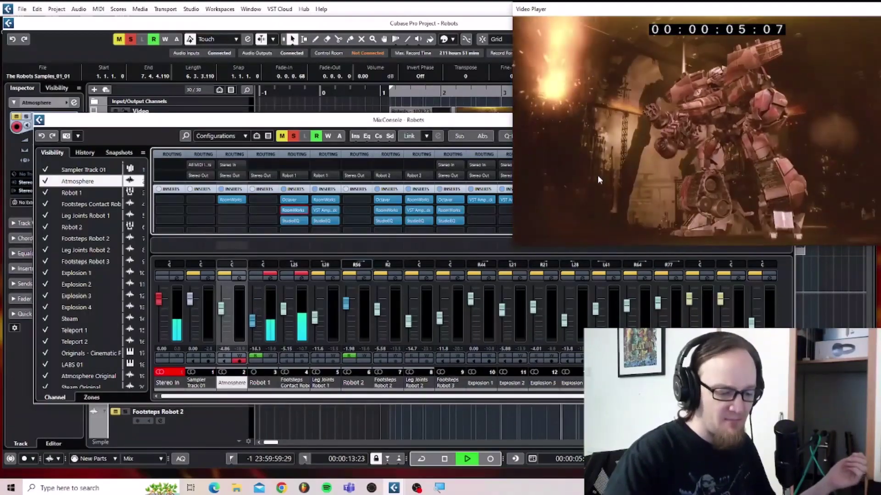
key("space")
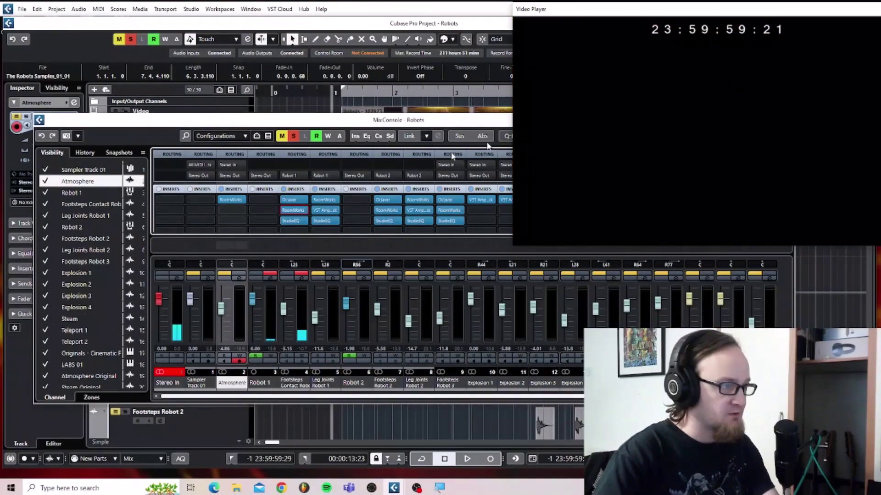
left_click(292, 223)
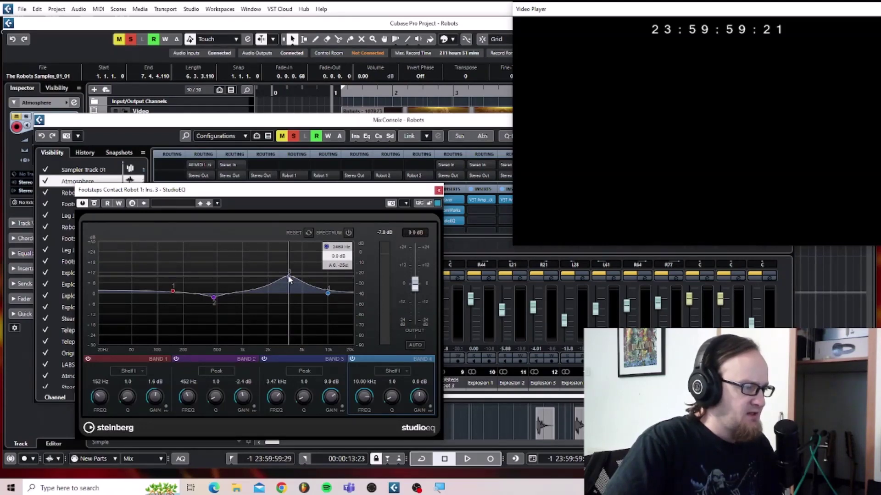
left_click(438, 190)
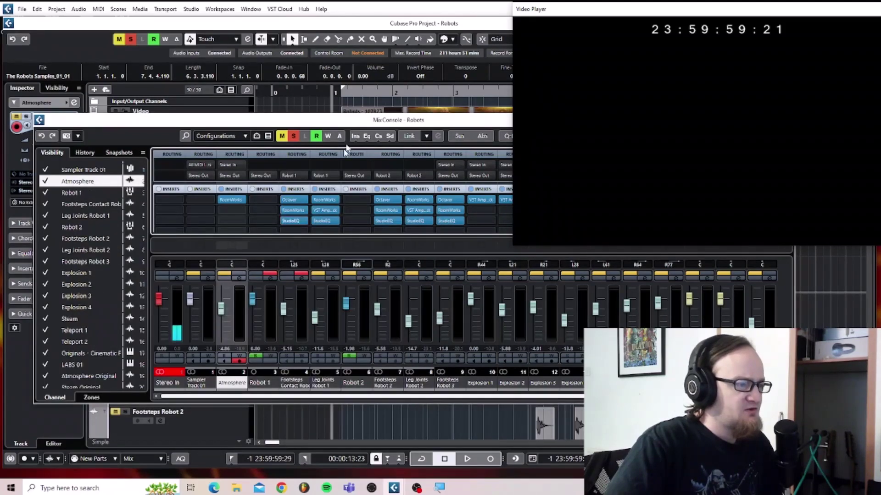
Bypass all three inserts on Footsteps Contact Robot 1, and compare the sound during playback while restoring Octaver and RoomWorks and toggling StudioEQ.
left_click(284, 200)
left_click(284, 210)
left_click(285, 221)
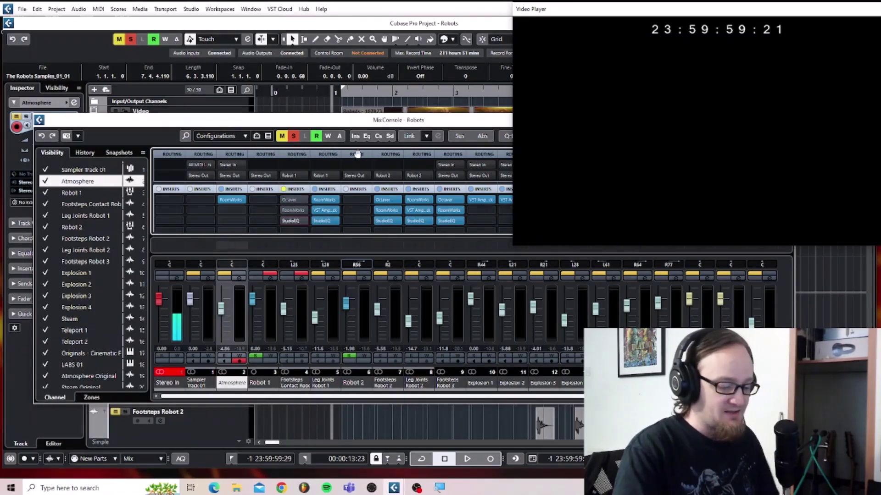
key("space")
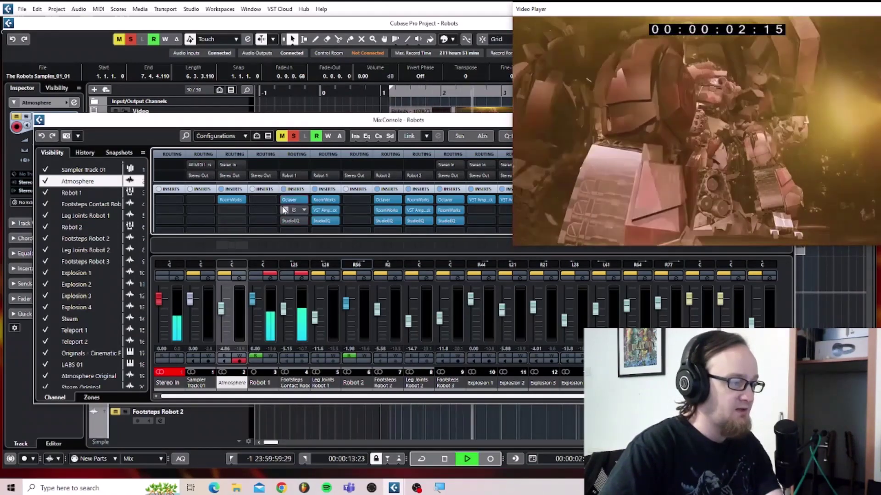
left_click(284, 210)
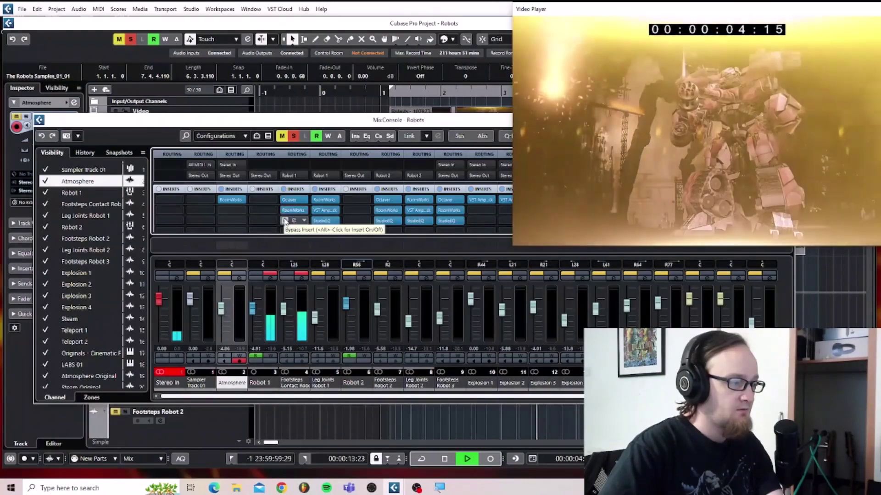
left_click(284, 221)
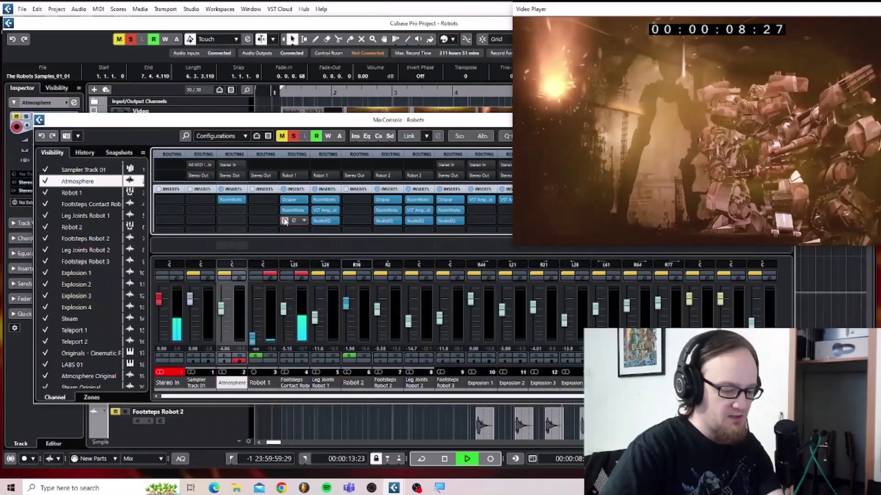
key("space")
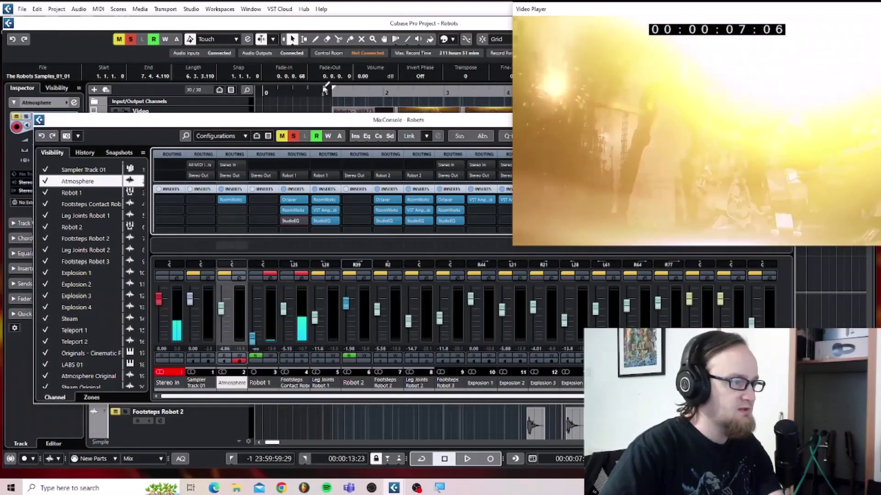
Replay the soloed footsteps from the start and re-enable the StudioEQ insert on the Footsteps Contact Robot 1 channel during playback.
left_click(332, 95)
left_click(332, 95)
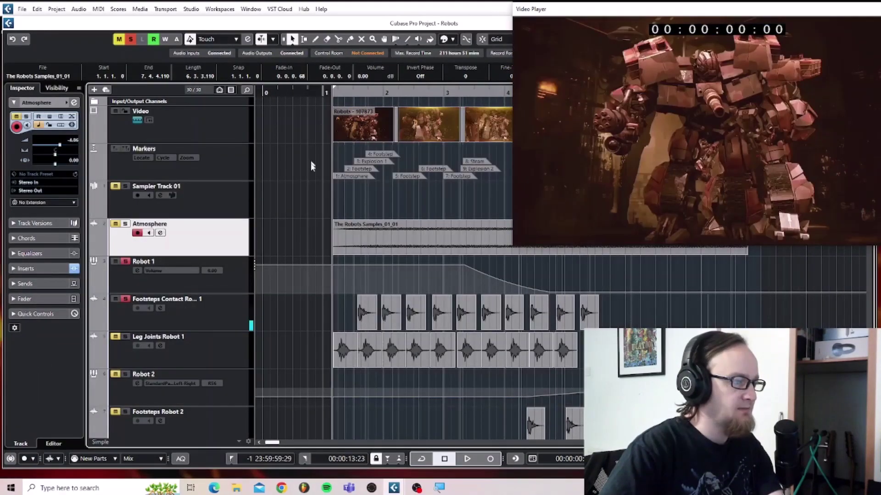
key("F3")
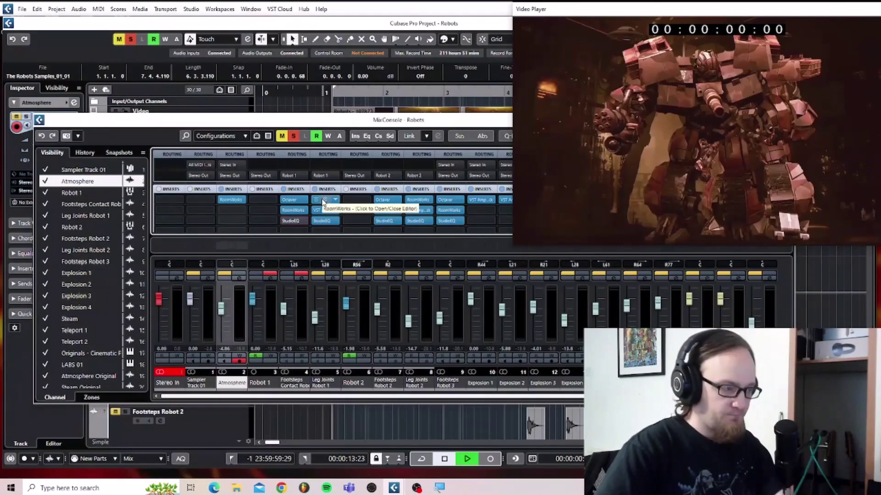
key("space")
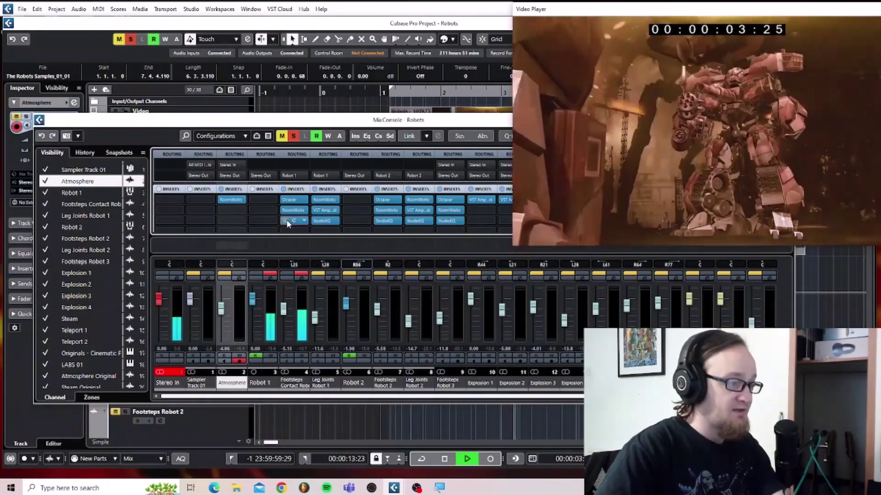
key("space")
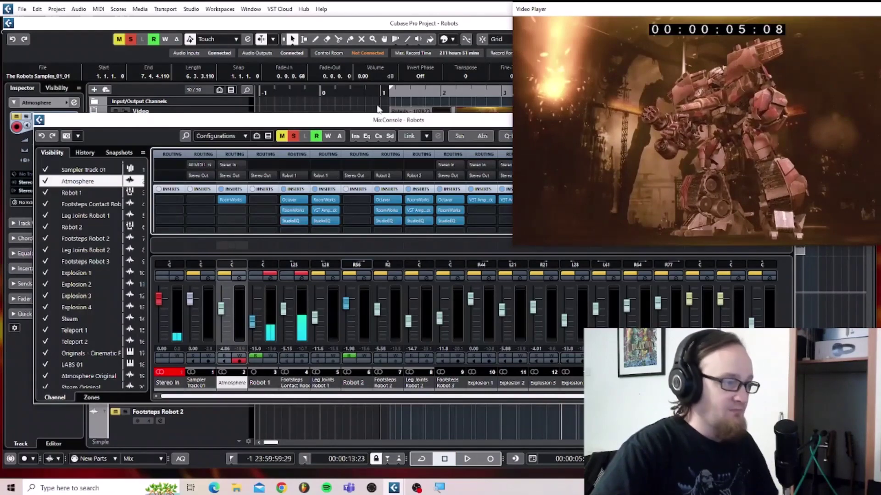
Move the MixConsole out of the way, clear the footsteps solo, and solo Robot 1 with Leg Joints Robot 1.
left_click_drag(377, 125, 318, 296)
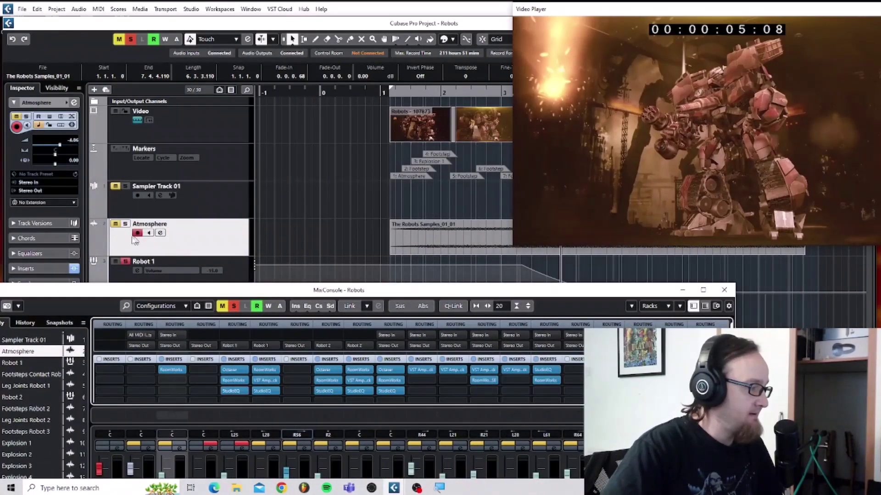
left_click(125, 262)
key("F3")
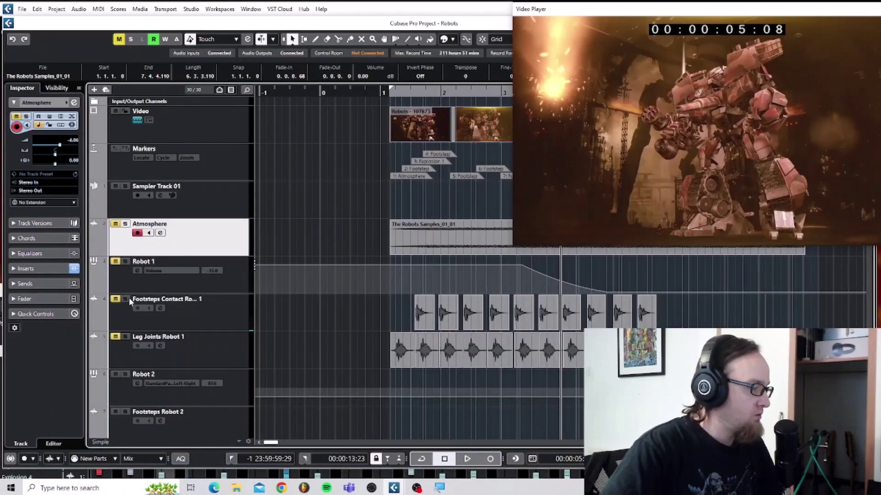
left_click(125, 337)
left_click(125, 262)
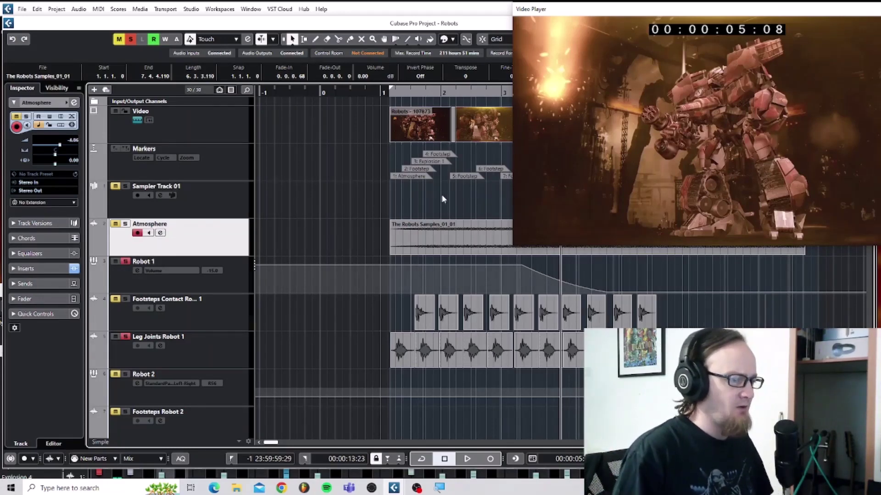
Play the processed Leg Joints Robot 1 sounds with the video from the start, and stop playback.
left_click(388, 93)
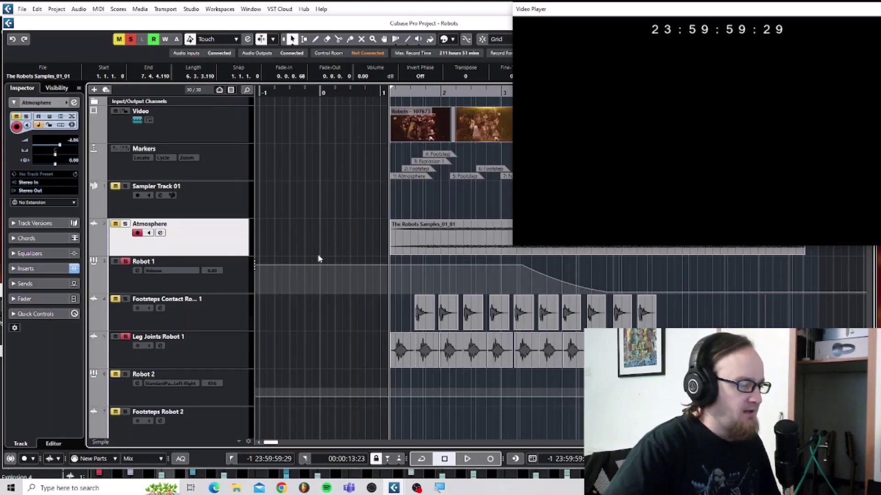
key("space")
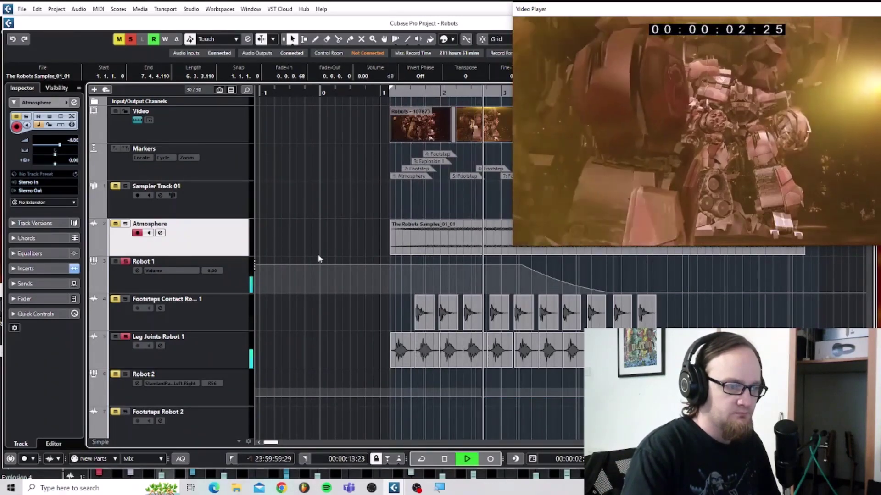
key("space")
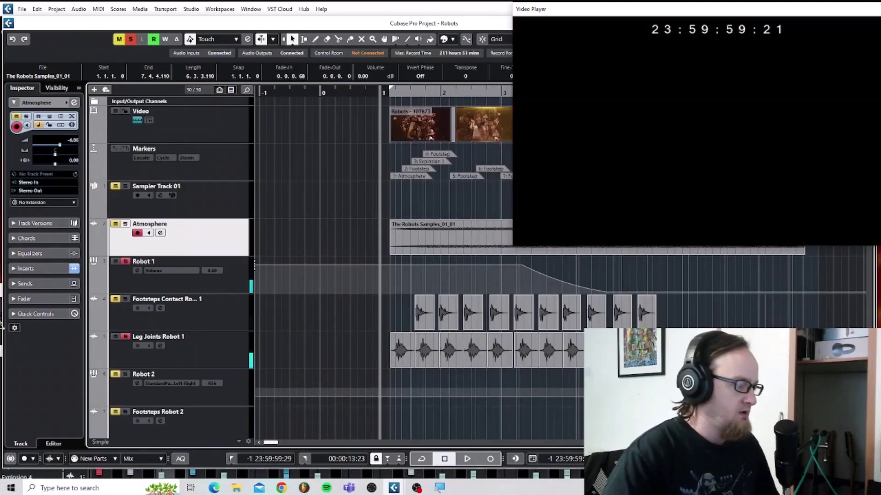
Clear the Leg Joints Robot 1 solo, solo the Leg Joints Original track, and play the original recording with the video.
left_click(125, 337)
left_click(116, 338)
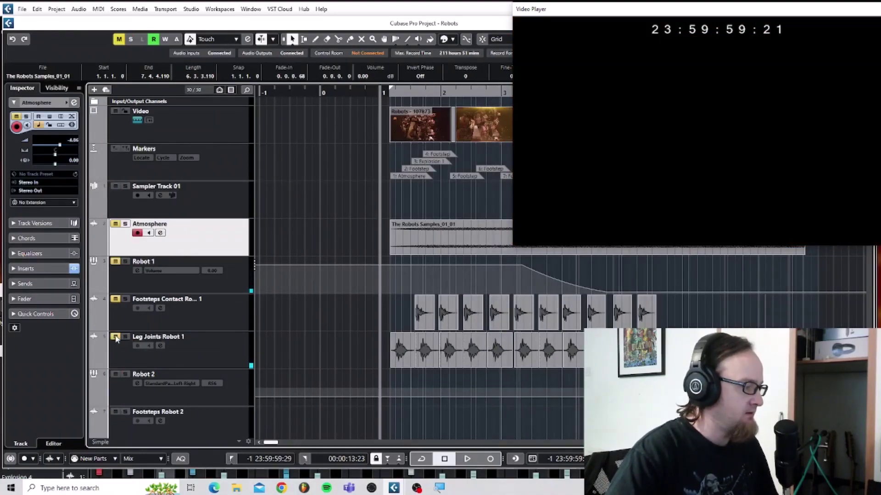
scroll(120, 338, "down", 15)
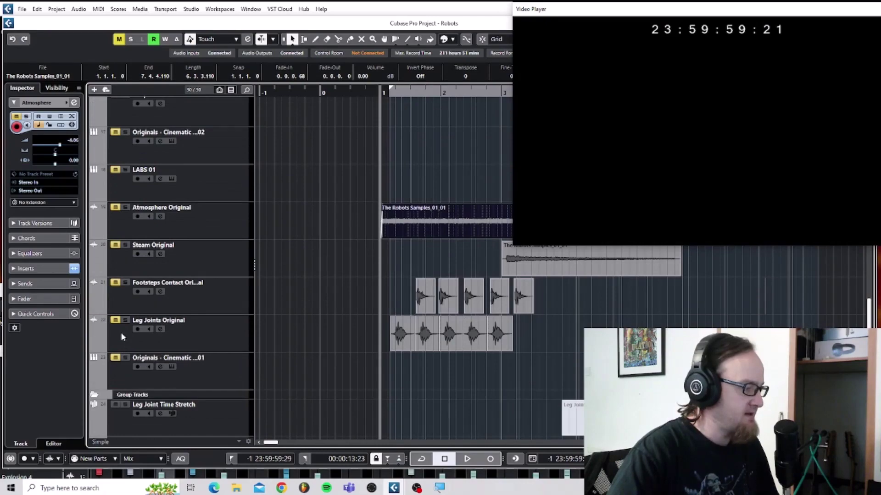
left_click(125, 320)
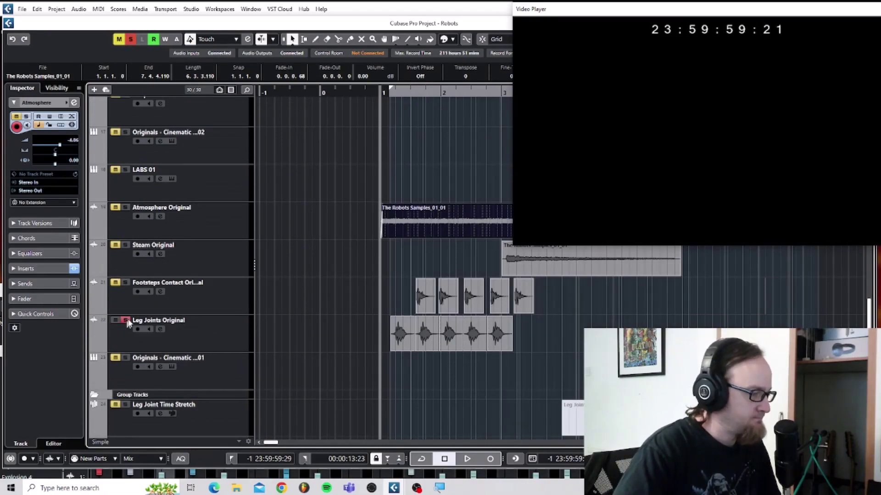
key("space")
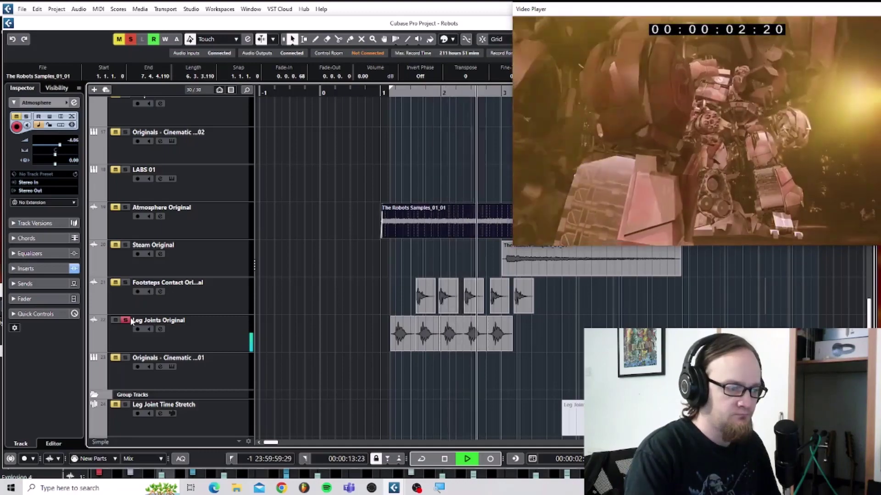
key("space")
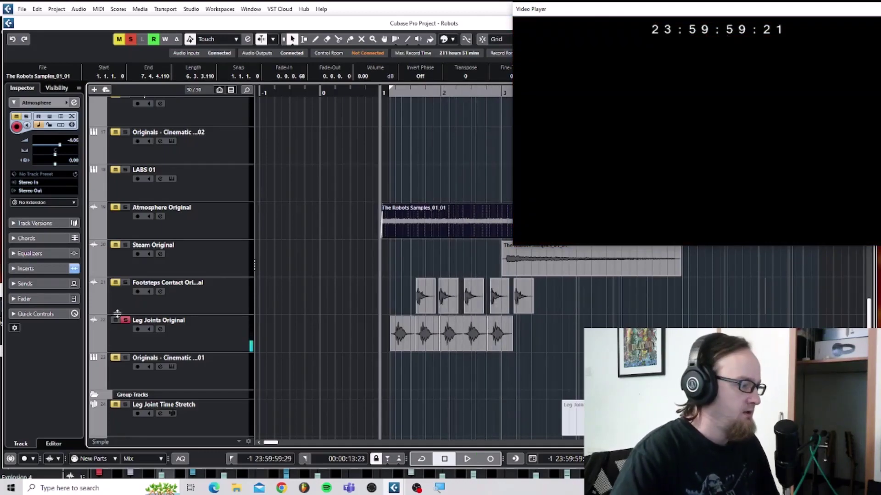
Switch the solo from Leg Joints Original back to Robot 1 and Leg Joints Robot 1, and bring the full MixConsole into view.
left_click(115, 320)
left_click(124, 322)
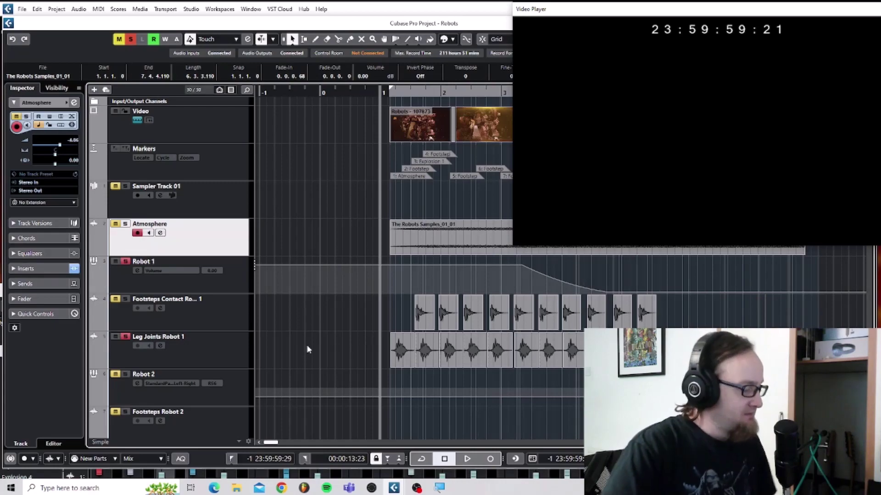
key("F3")
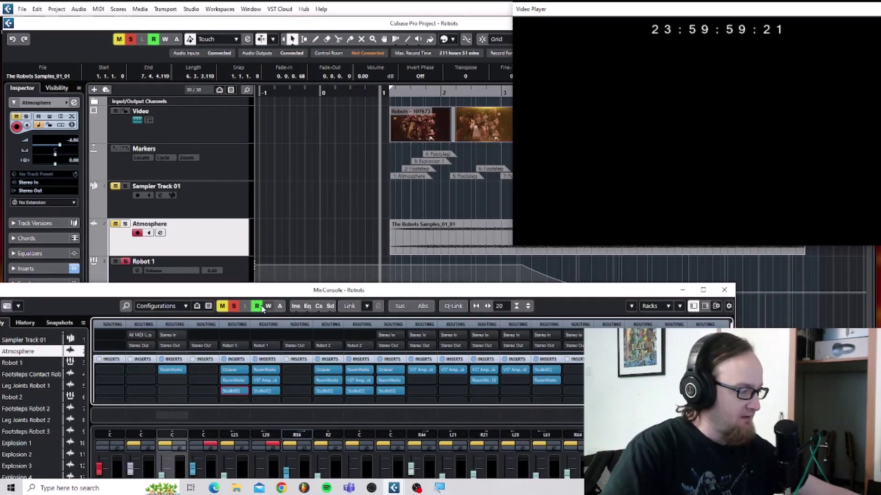
left_click_drag(288, 295, 289, 171)
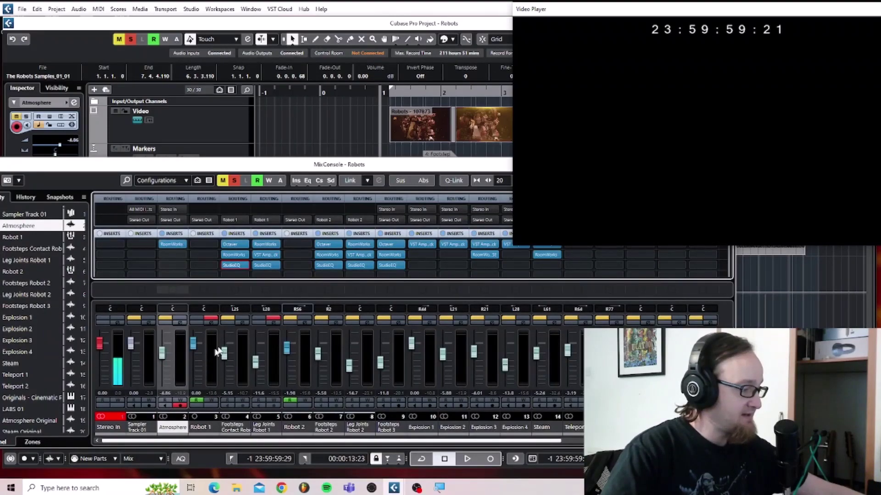
double_click(269, 167)
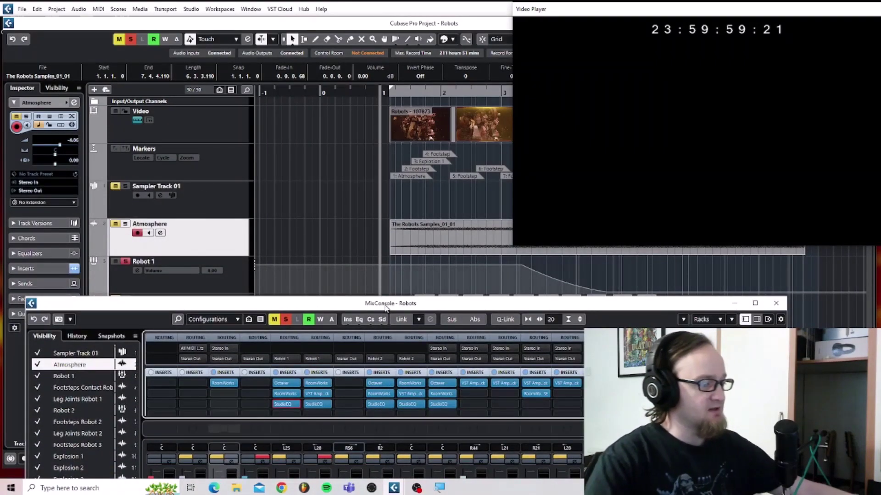
left_click_drag(387, 307, 389, 129)
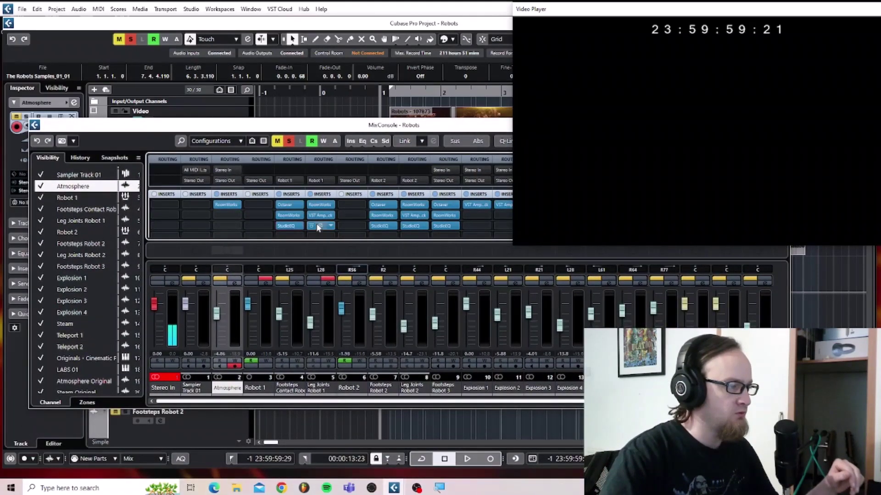
Examine the StudioEQ and VST Amp Rack inserts on the Leg Joints Robot 1 channel, closing each plug-in window.
mouse_move(321, 230)
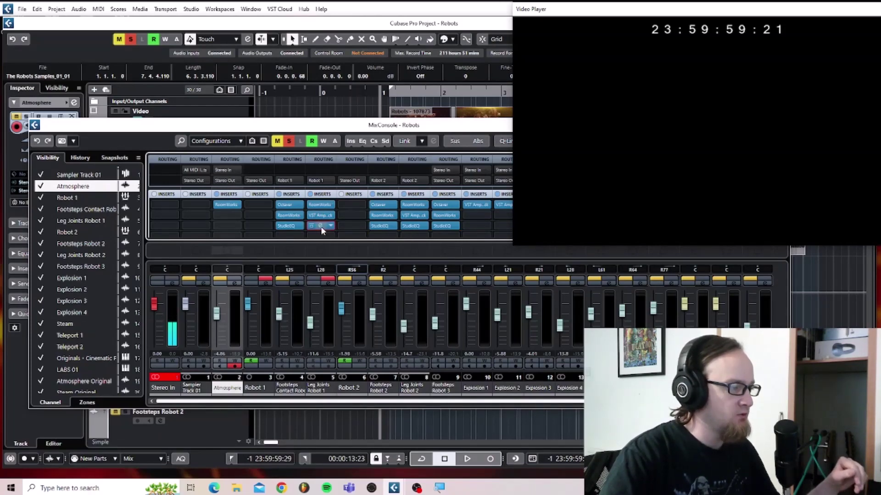
left_click(321, 226)
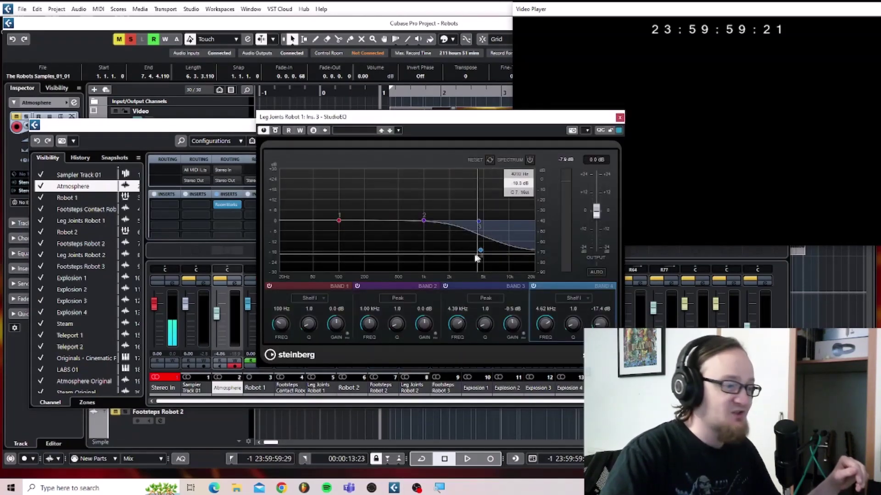
left_click(619, 118)
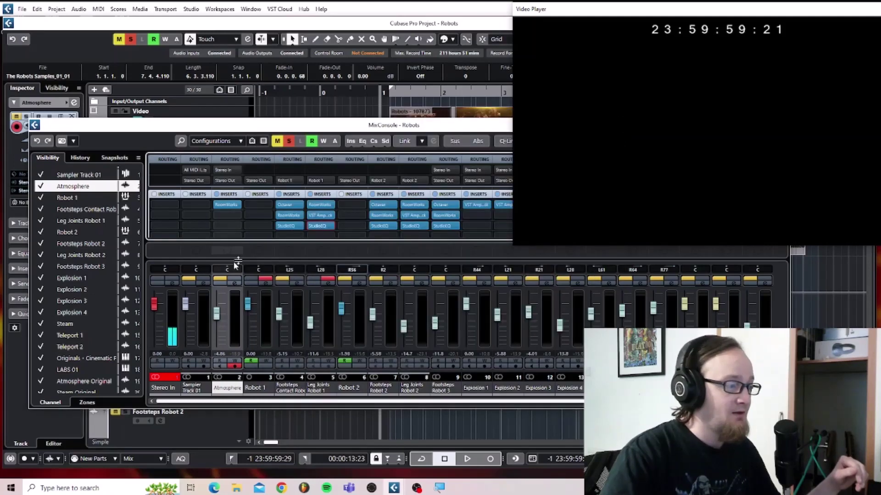
left_click(323, 215)
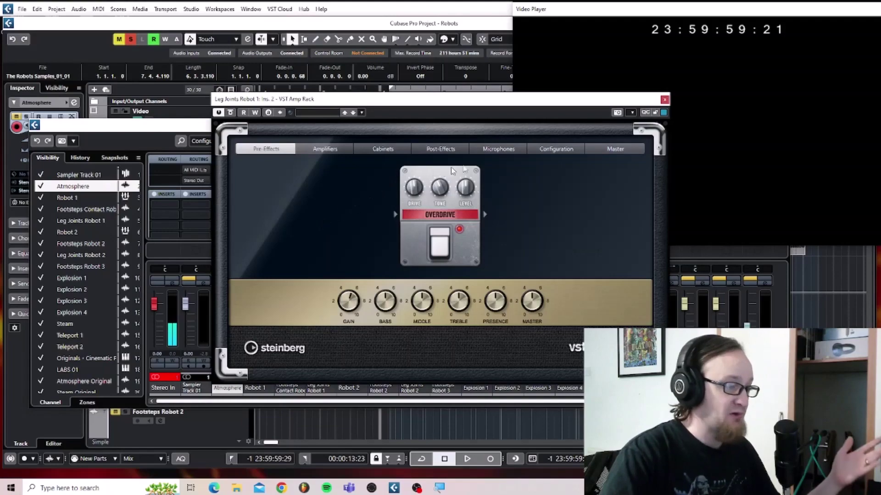
left_click(664, 100)
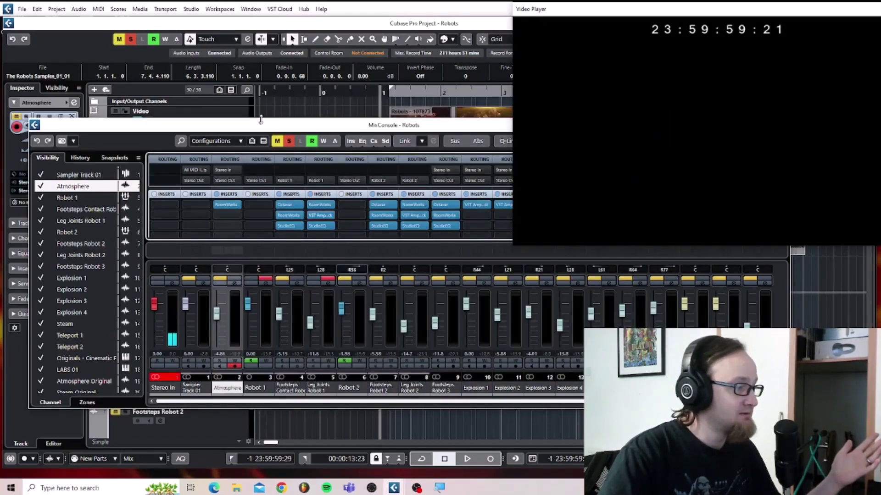
Replay the soloed leg joints while watching the Robot 1 volume automation in the project and its fader in the MixConsole.
left_click_drag(280, 124, 280, 335)
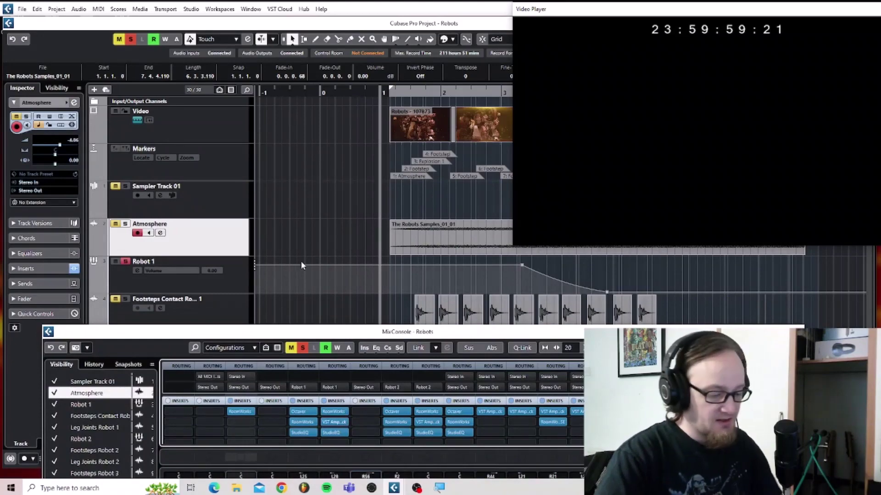
key("space")
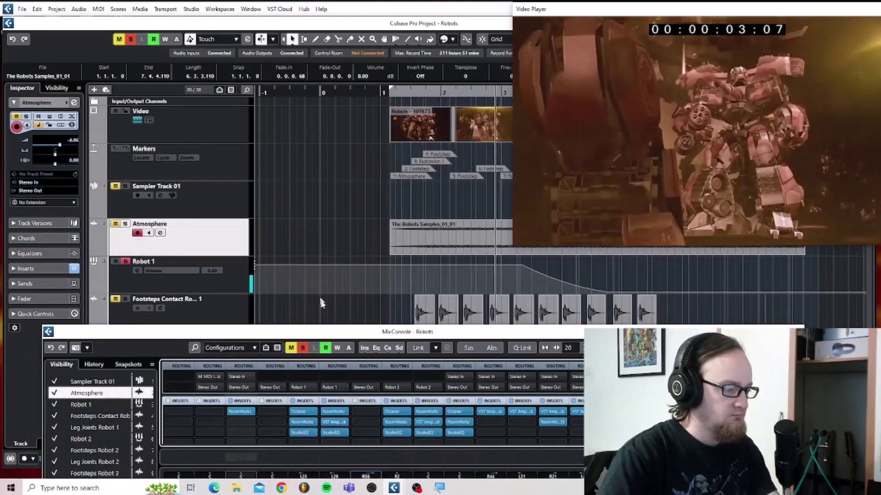
left_click_drag(348, 332, 352, 206)
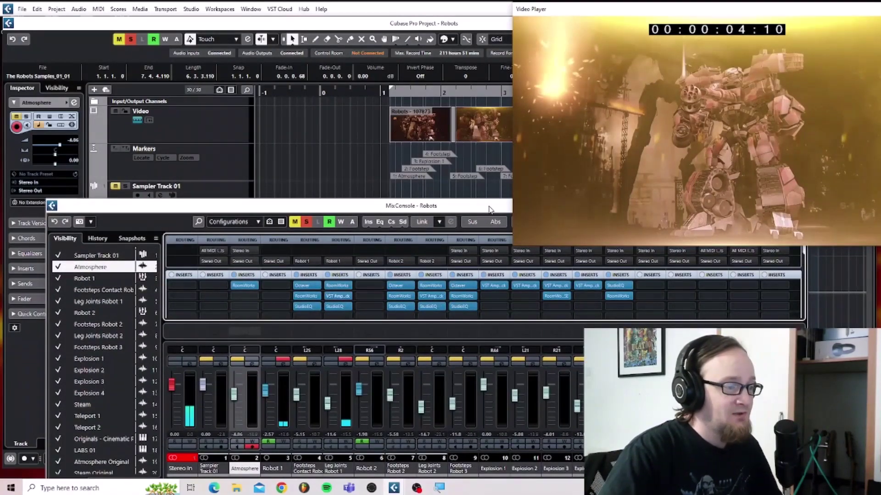
left_click_drag(493, 206, 445, 375)
left_click(426, 306)
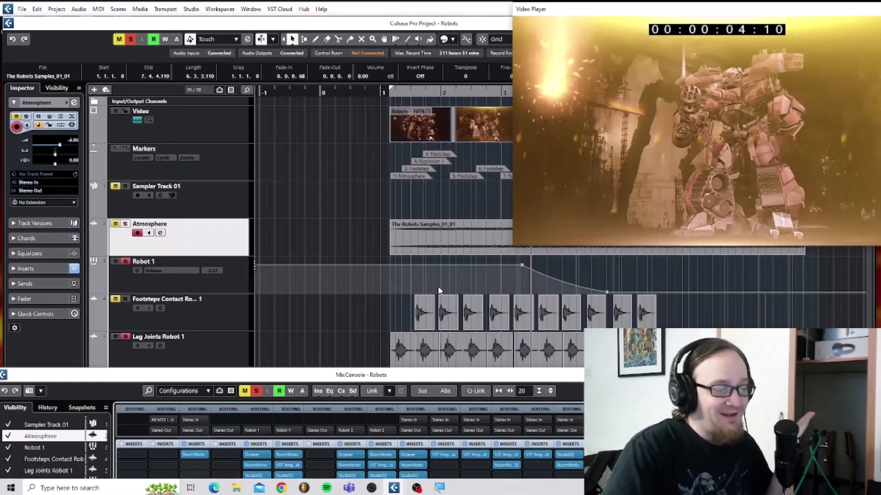
Clear the Robot 1 and Leg Joints Robot 1 solos, and solo Robot 2 with its footsteps and leg joints tracks.
left_click_drag(431, 379, 389, 466)
left_click(118, 262)
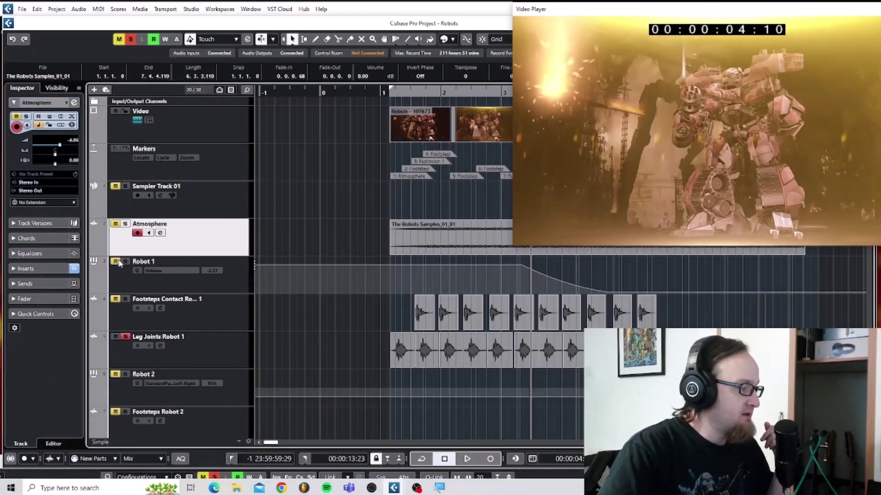
left_click(123, 337)
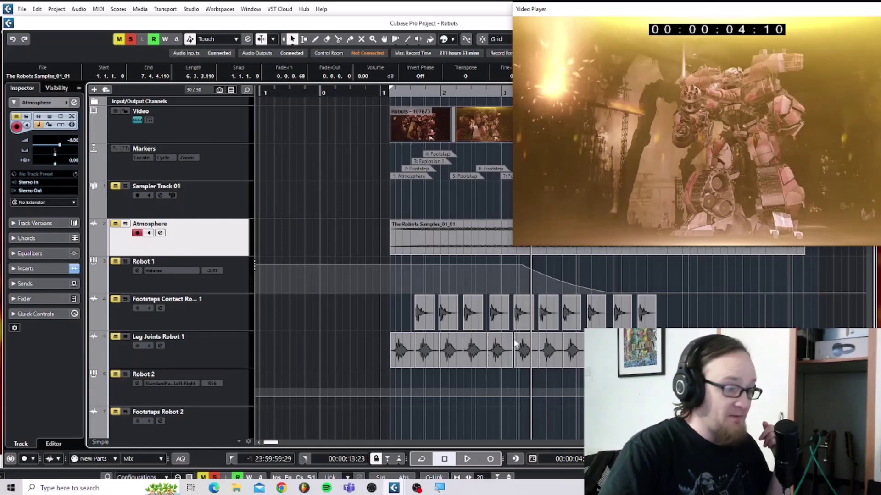
scroll(498, 343, "down", 2)
scroll(497, 343, "down", 2)
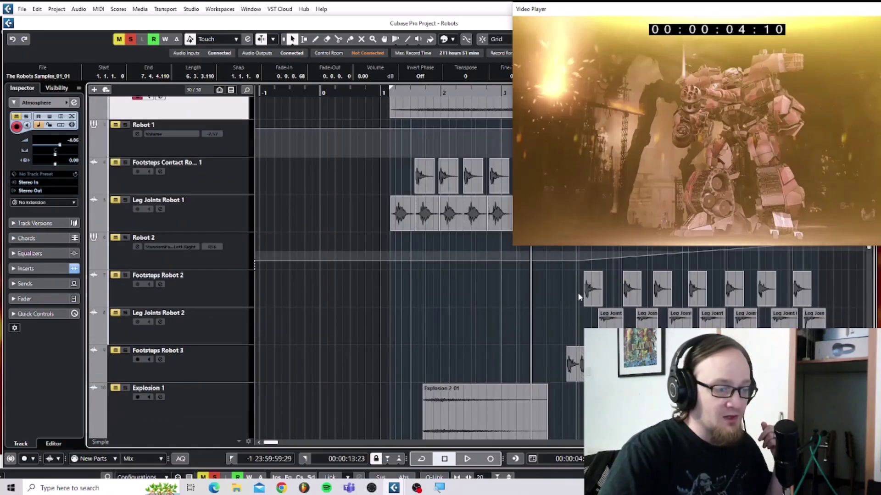
left_click(125, 276)
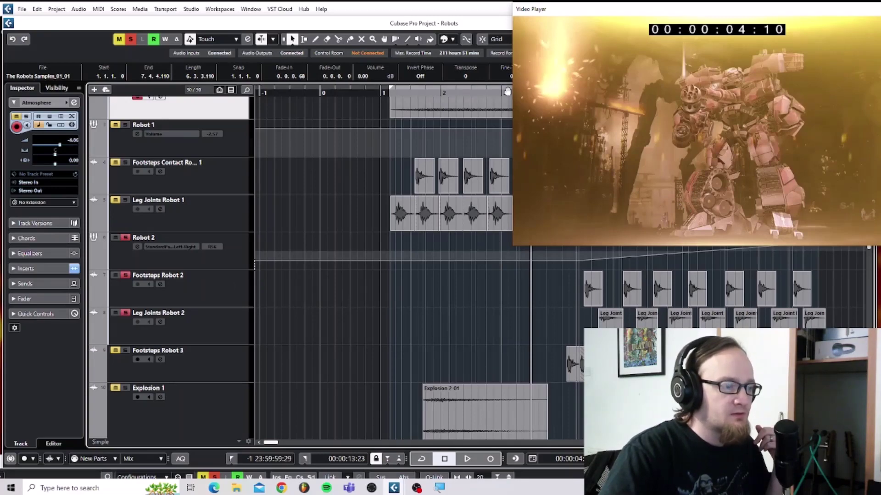
Play the soloed Robot 2 sounds with the video from bar 3, and return the playhead to where its footsteps begin.
left_click(507, 92)
key("space")
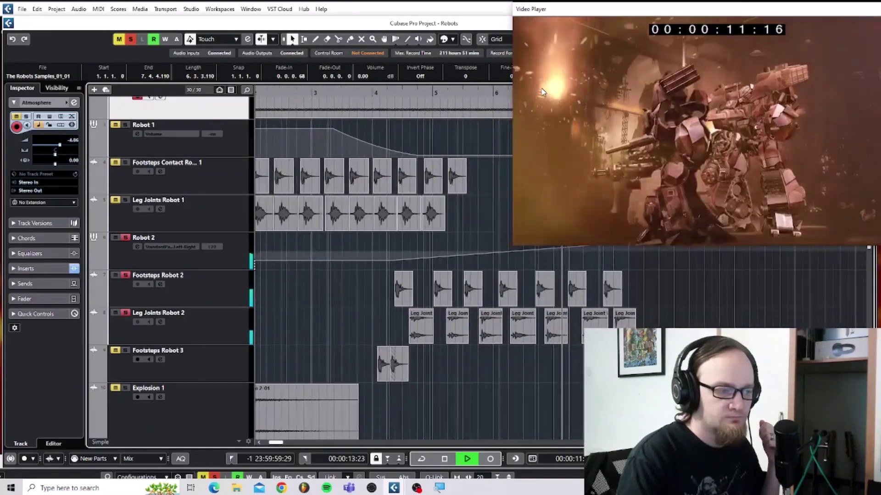
key("space")
left_click(393, 91)
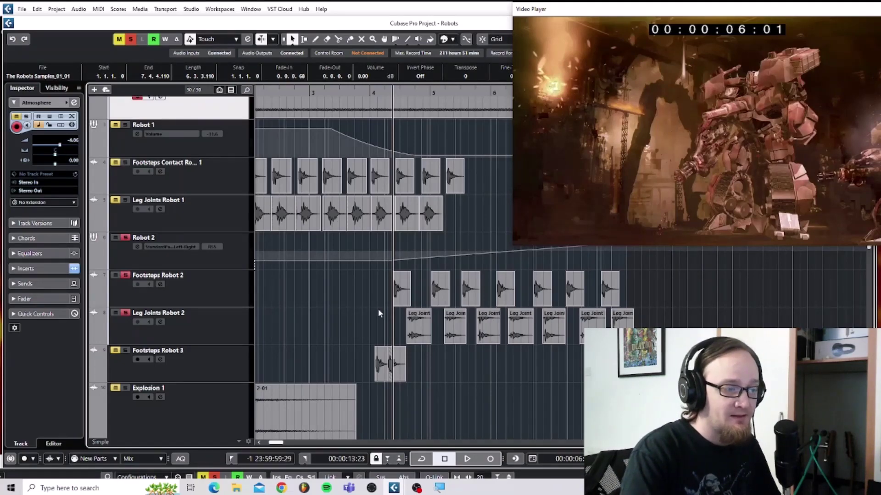
Replay the soloed Robot 2 footsteps and leg joints with the video, and clear the Robot 2 solos.
key("space")
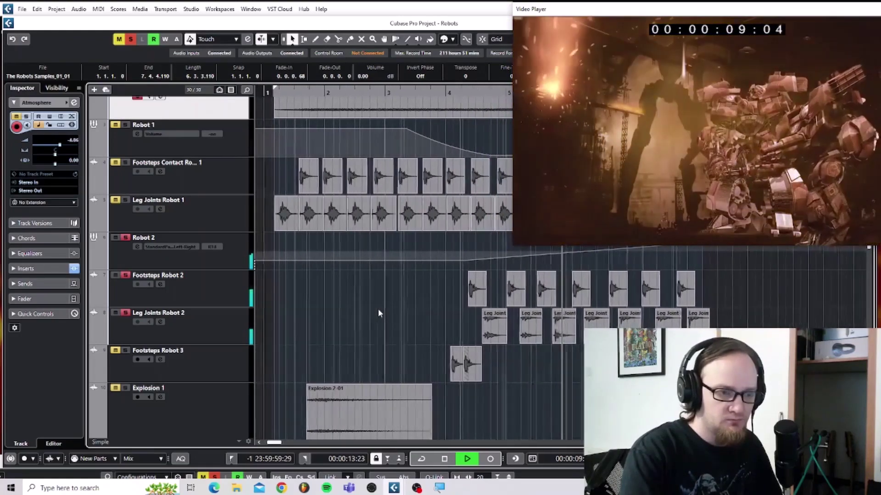
key("space")
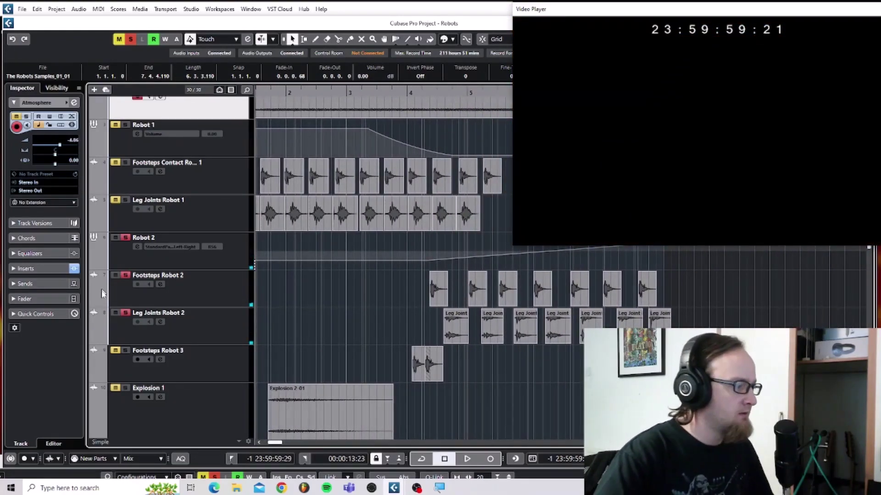
left_click(125, 275)
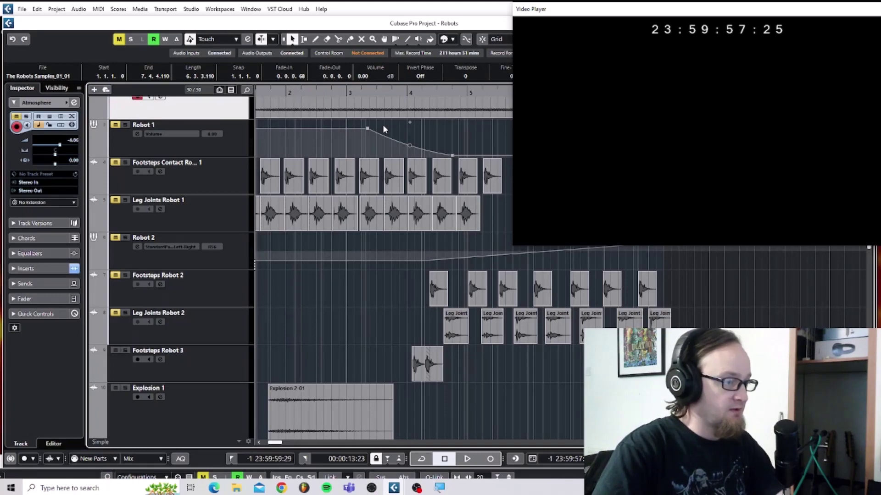
Solo the Steam track and play it with the video from the beginning.
scroll(383, 124, "up", 3)
scroll(133, 248, "down", 6)
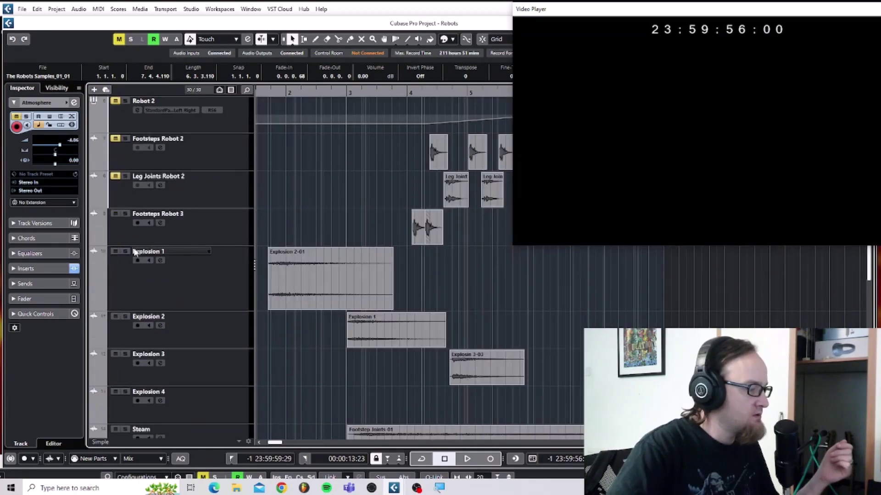
scroll(133, 250, "down", 2)
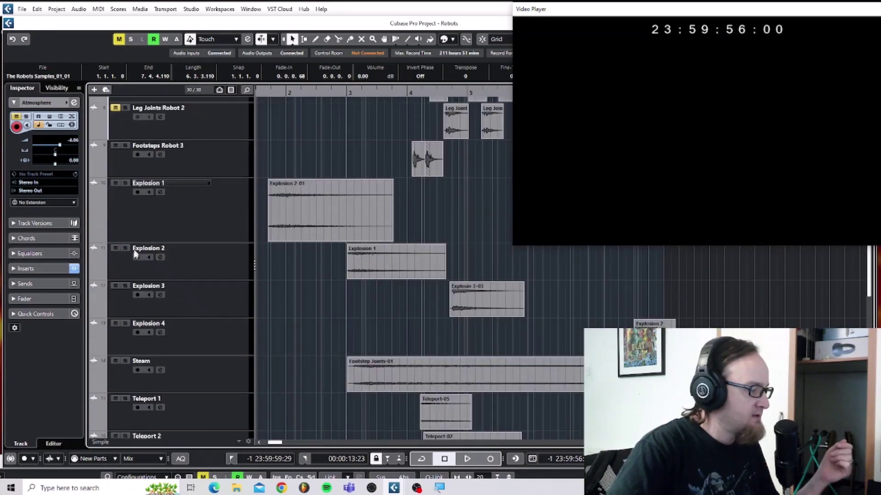
left_click(125, 361)
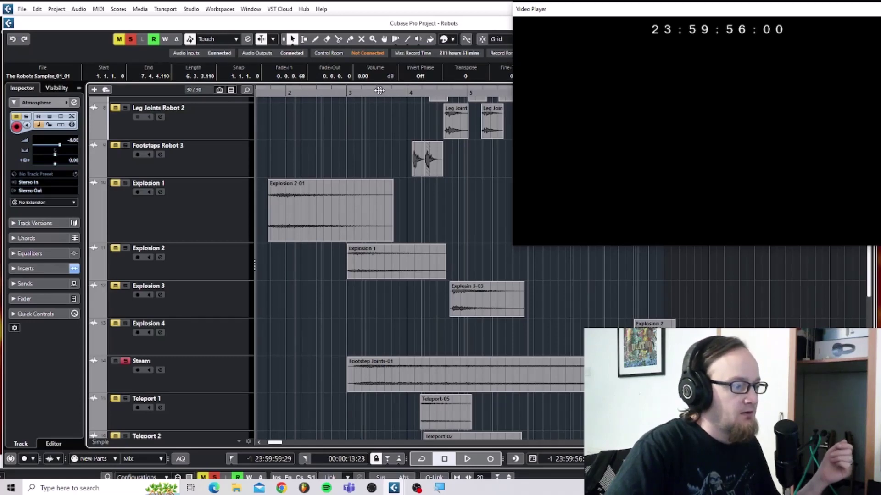
left_click(323, 92)
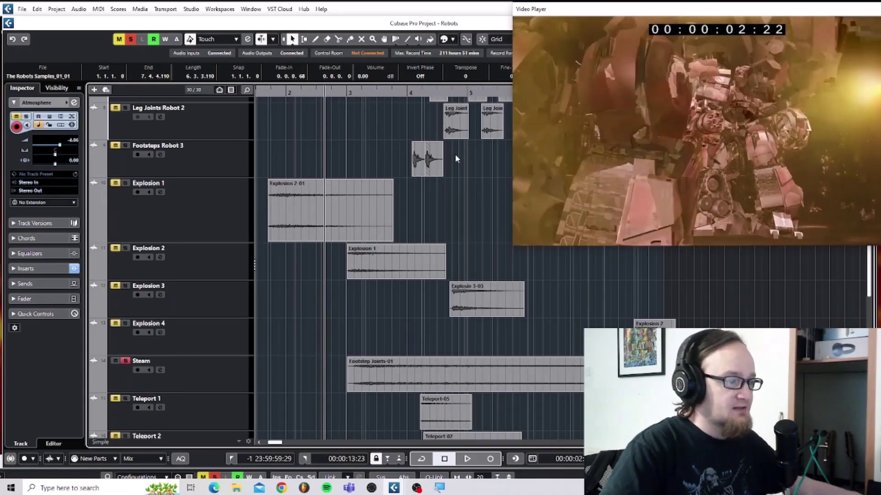
scroll(455, 153, "left", 3)
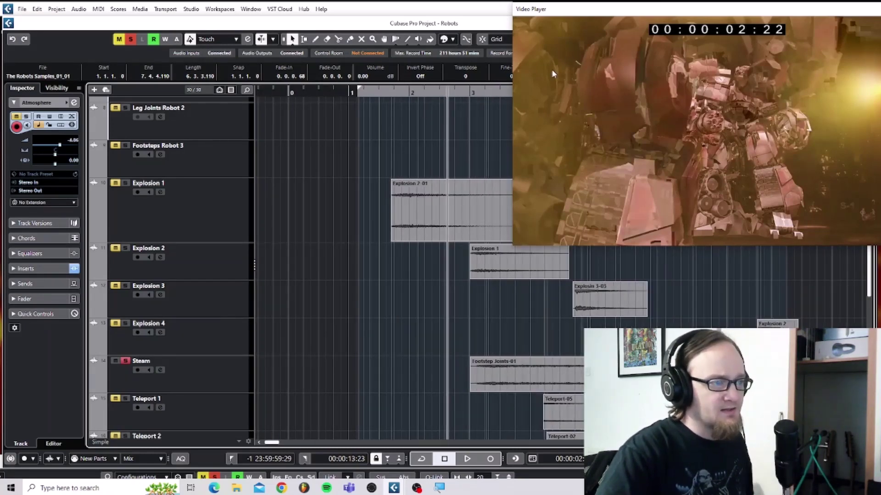
left_click_drag(706, 129, 551, 87)
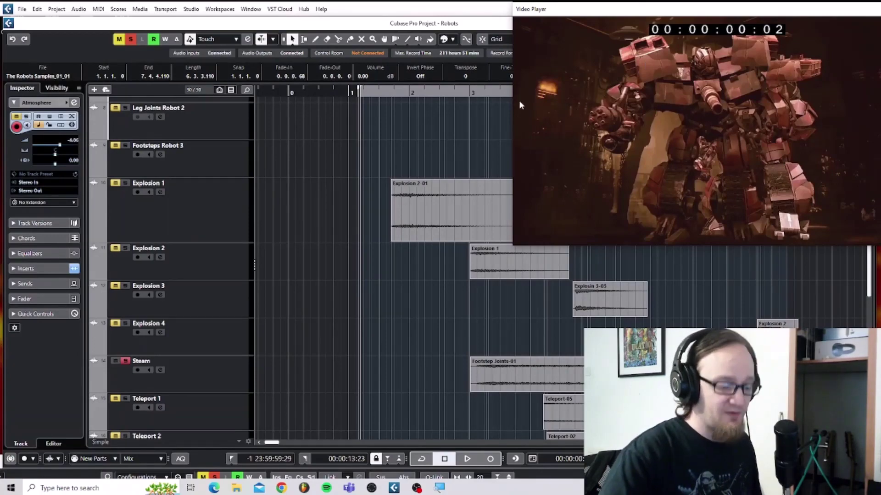
key("space")
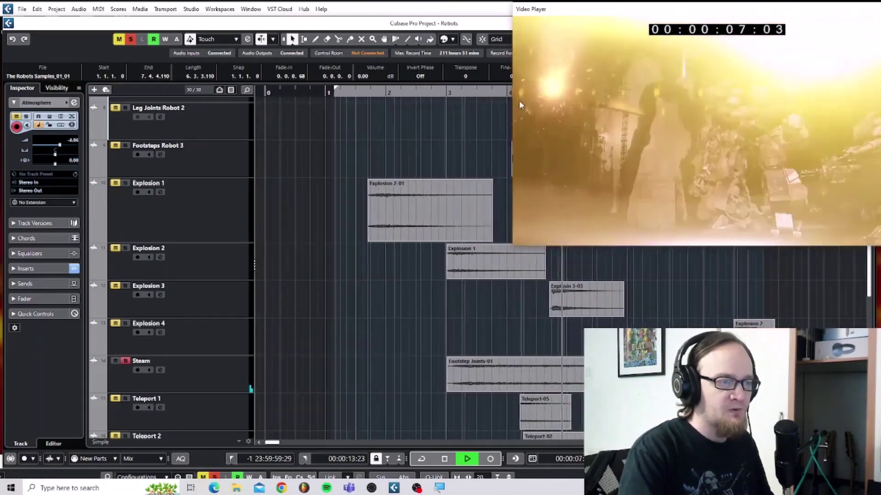
key("space")
Solo the Steam Original track and play the unprocessed recording with the video from just before bar 3.
scroll(126, 323, "down", 5)
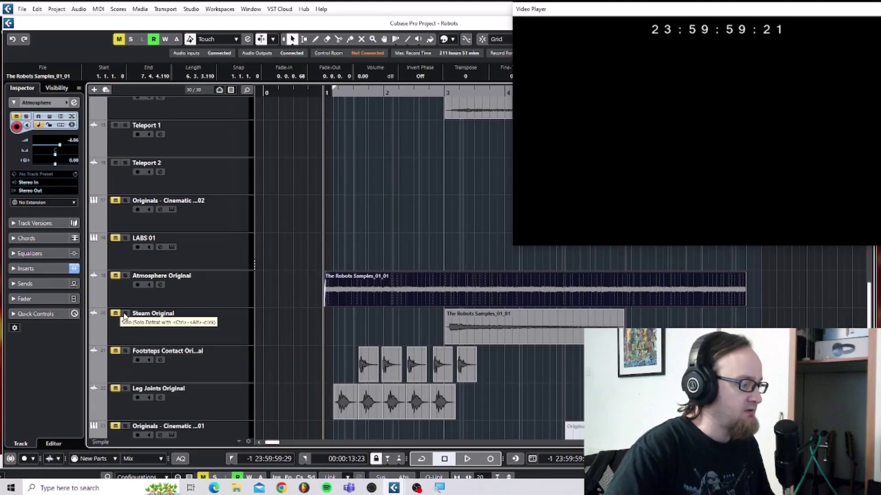
left_click(126, 314)
left_click(435, 90)
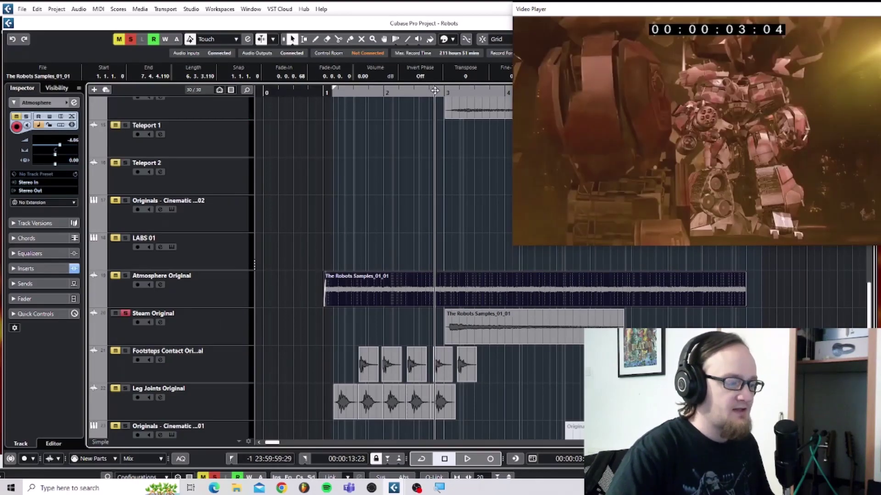
key("space")
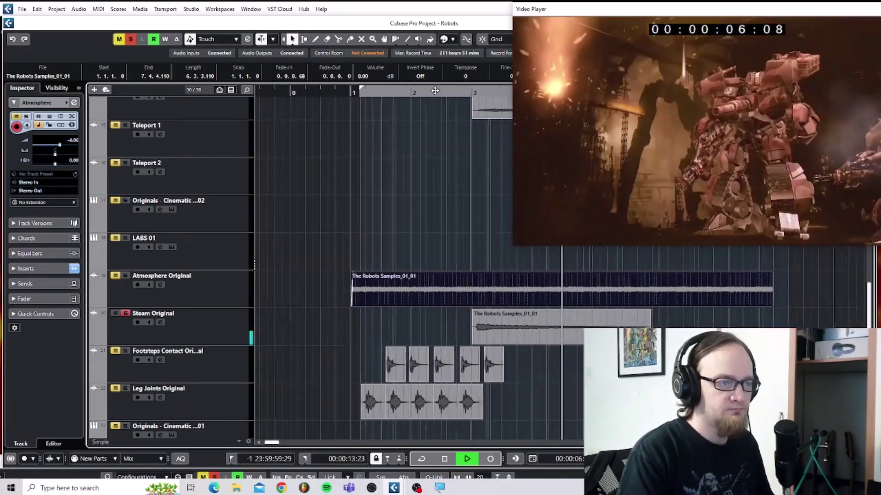
key("space")
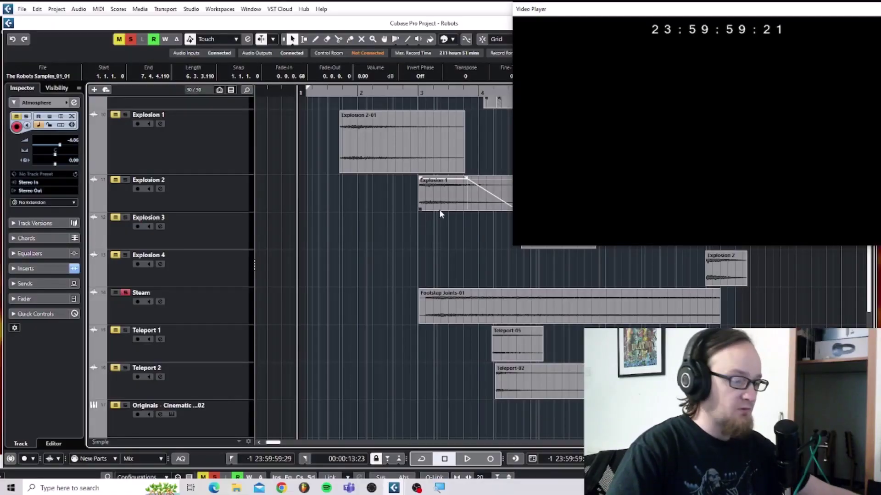
Examine the StudioEQ insert on the Steam channel in the MixConsole, and close the plug-in window.
key("F3")
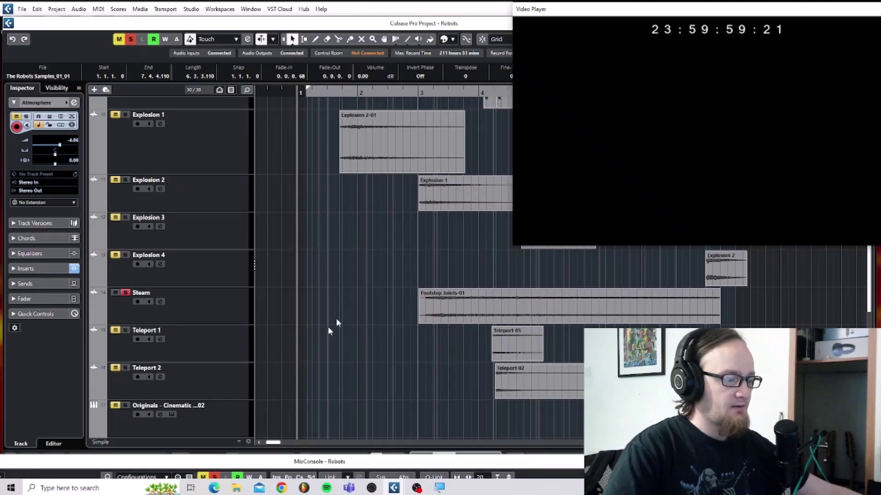
left_click_drag(309, 456, 311, 88)
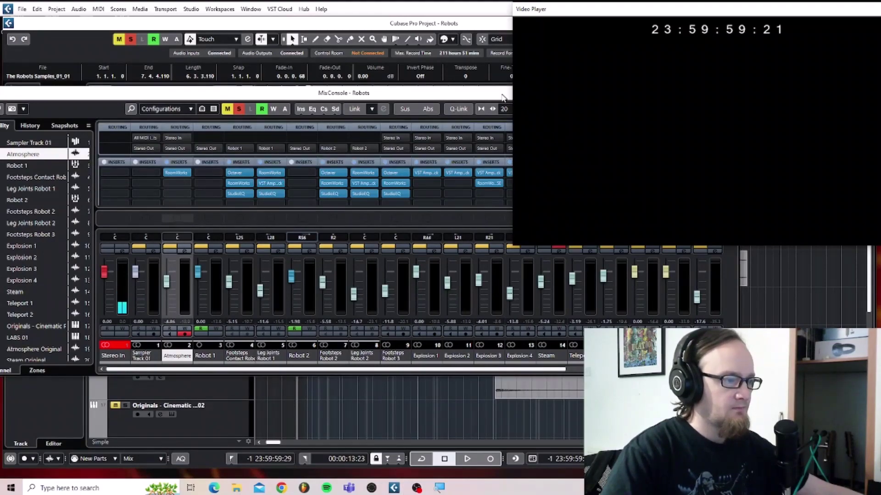
left_click_drag(505, 97, 390, 125)
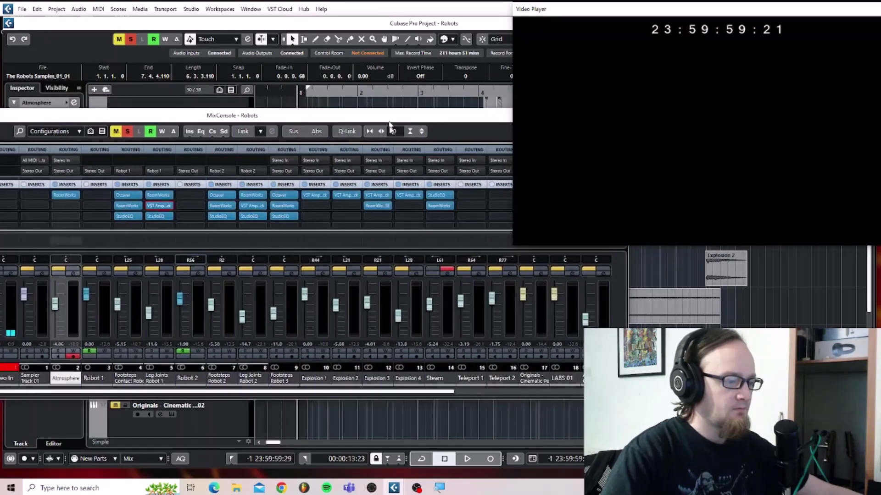
left_click(439, 196)
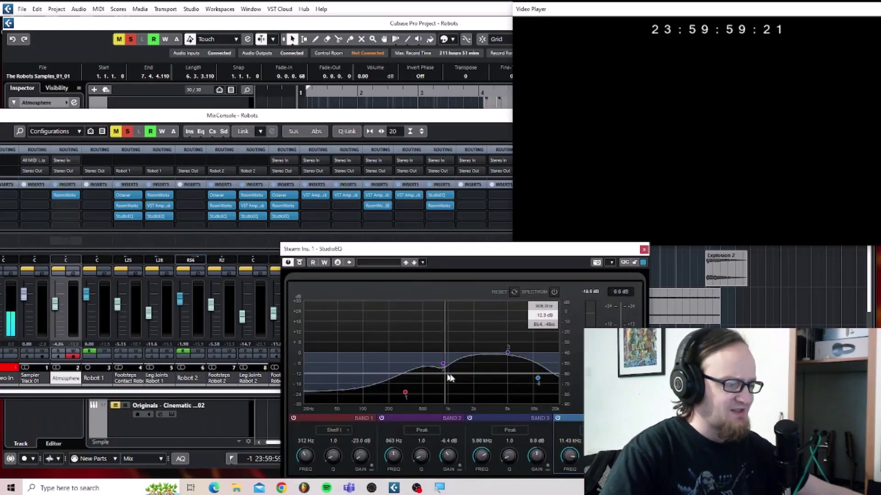
left_click(644, 250)
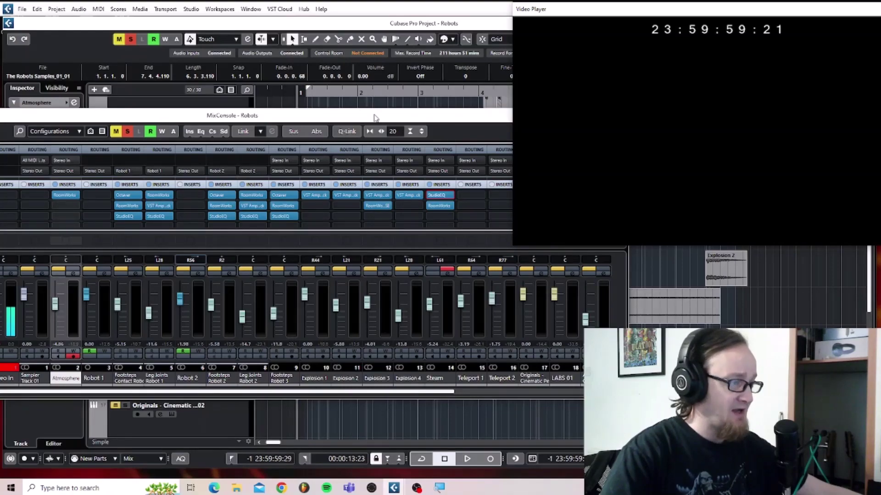
left_click_drag(375, 118, 444, 371)
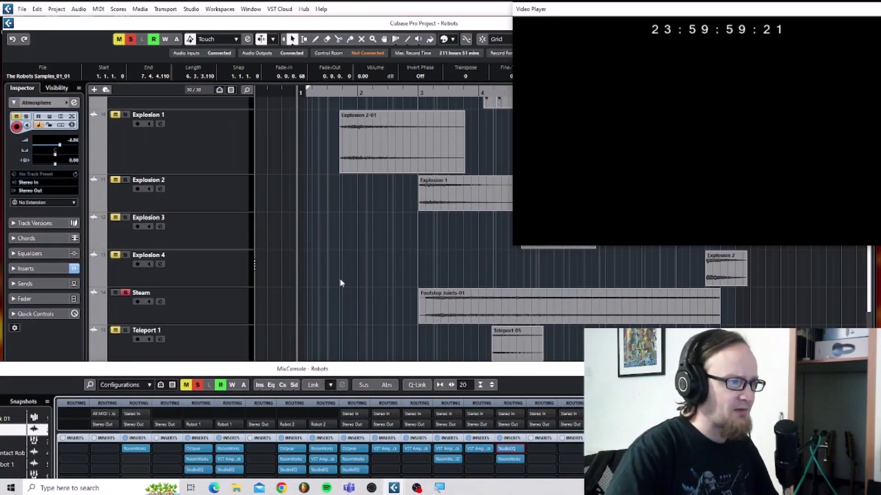
Clear the Steam solo and solo the Footsteps Robot 3 track instead.
left_click(126, 293)
key("F3")
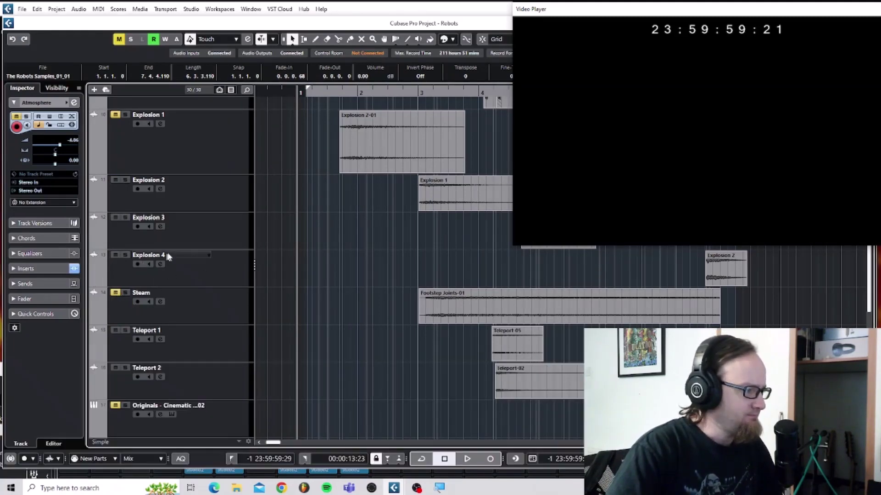
scroll(463, 342, "up", 7)
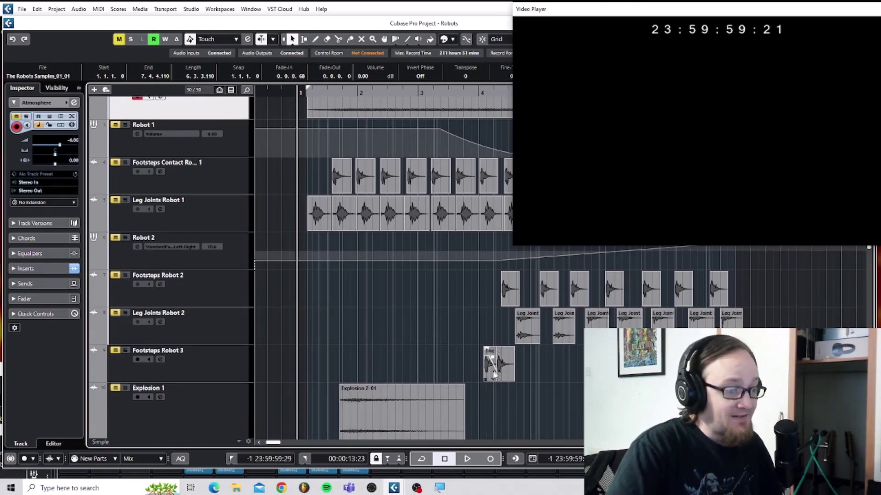
left_click(125, 350)
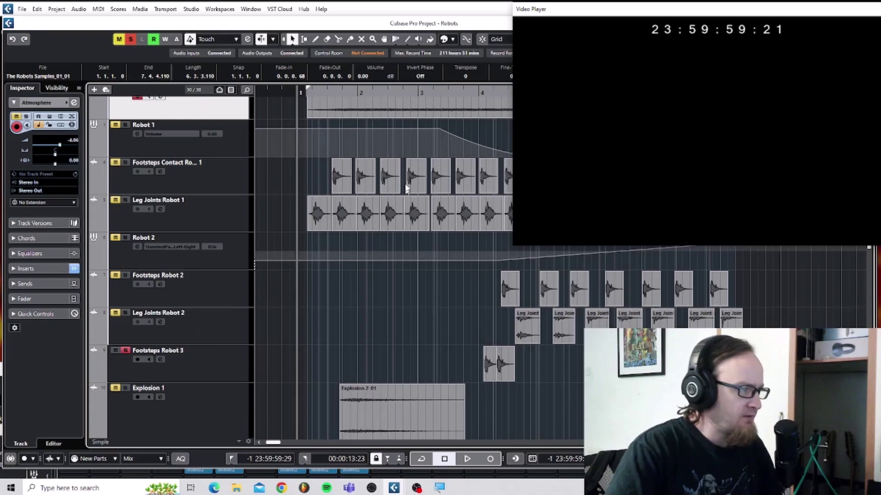
Play the soloed Robot 3 footsteps with the video twice, starting each time shortly before bar 4.
left_click(455, 91)
left_click(473, 93)
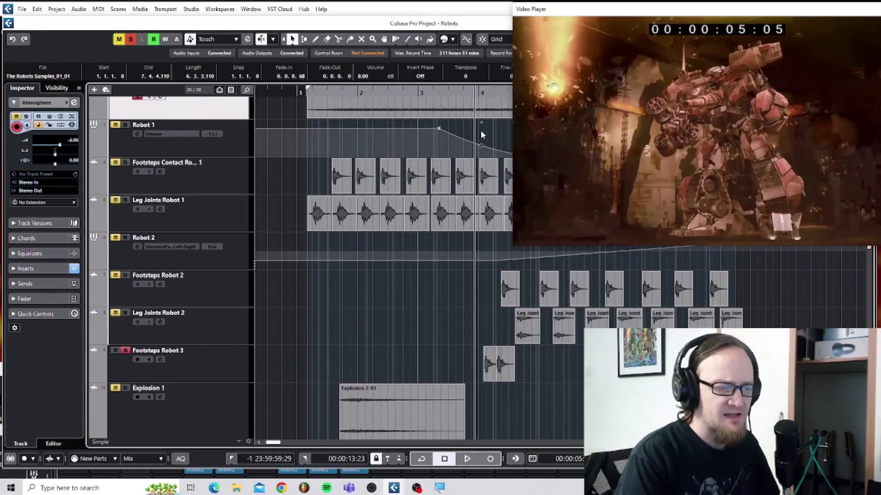
key("space")
key("space")
key("Home")
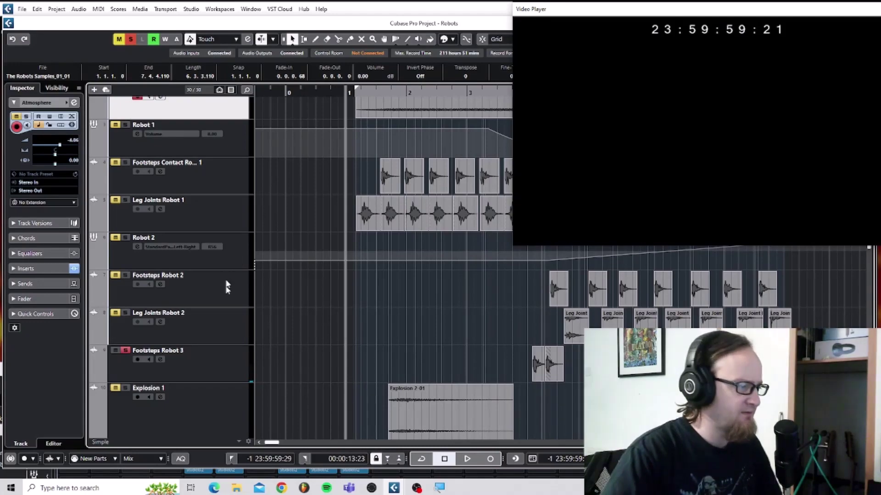
left_click(505, 93)
key("space")
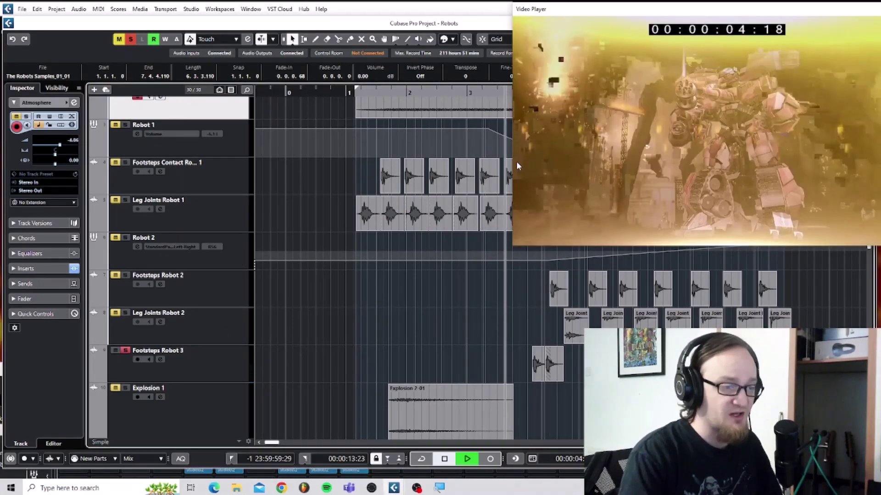
key("space")
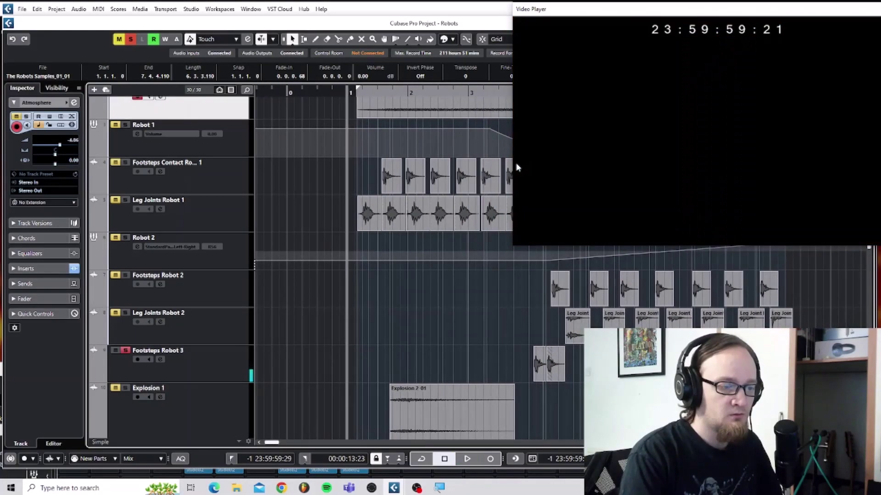
Examine the Cinematic Percussion instrument's Percussion Hits - Low preset on the Originals - Cinematic 01 track, close it, and leave the track unsoloed and muted.
scroll(514, 151, "down", 5)
scroll(173, 293, "down", 10)
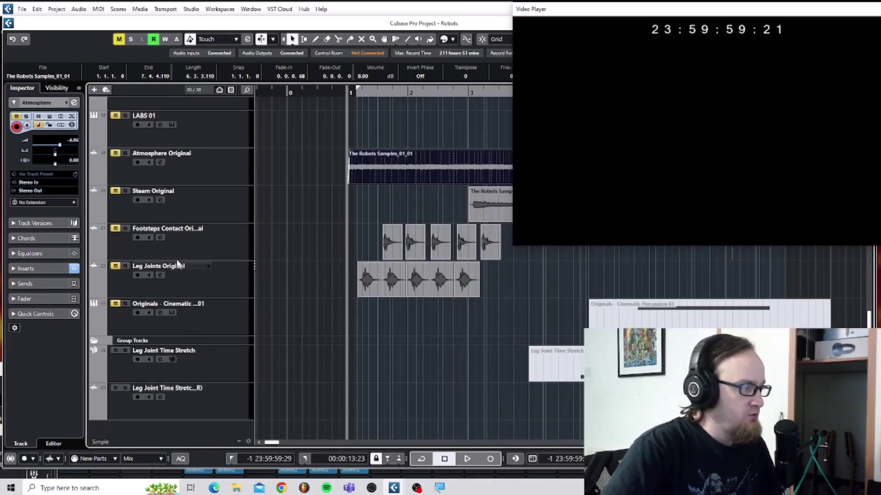
left_click(171, 313)
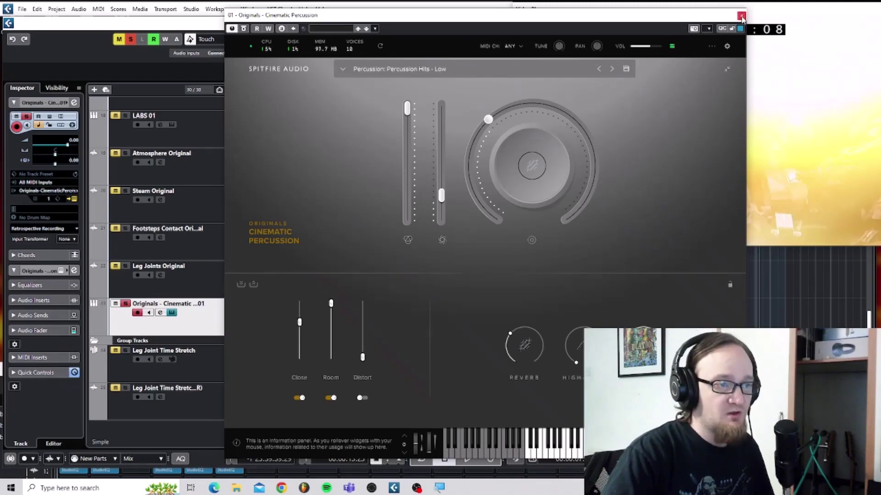
left_click(741, 16)
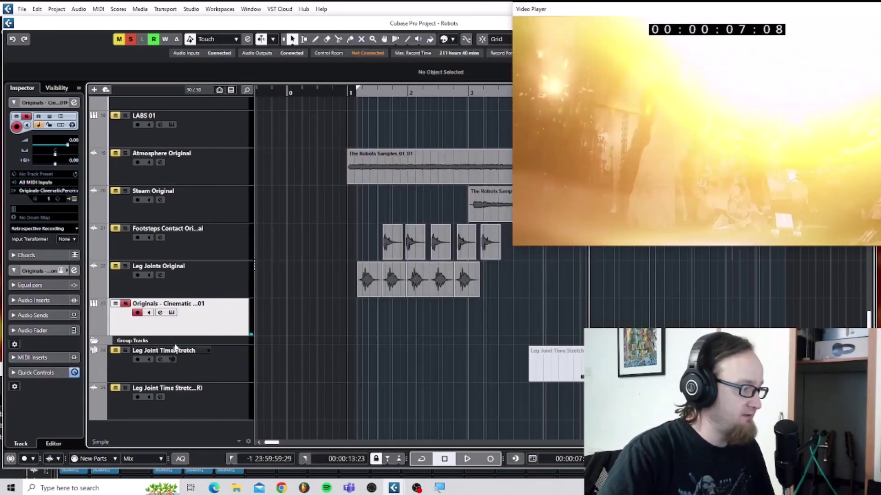
left_click(123, 304)
left_click(115, 304)
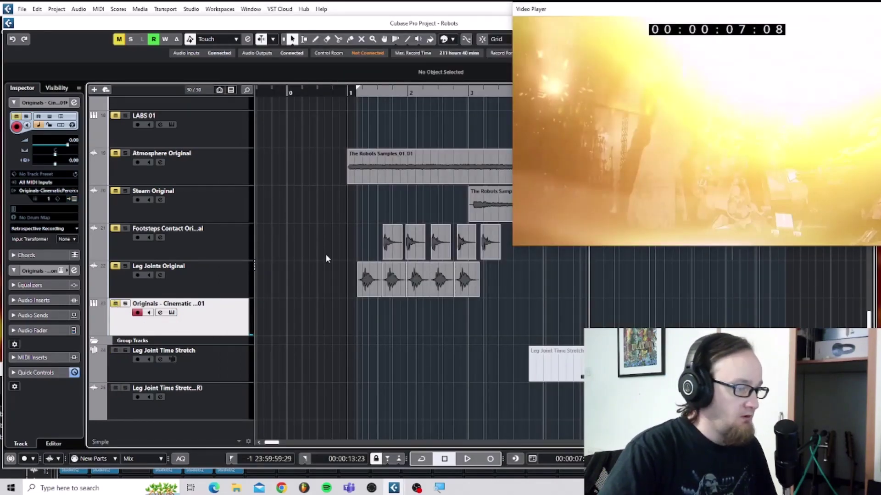
Unmute the Explosion 1, 2, 3 and 4 tracks and play them with the video from the start of the first explosion clip.
scroll(327, 260, "up", 6)
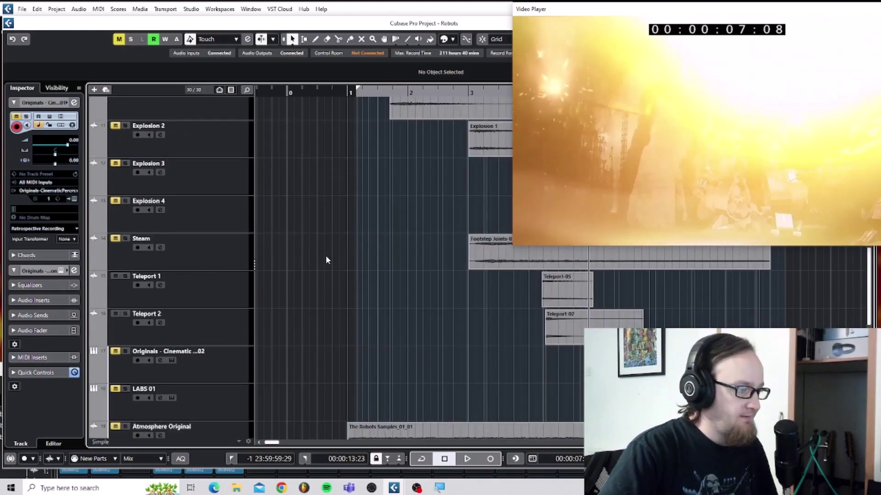
scroll(326, 260, "up", 3)
scroll(325, 256, "up", 4)
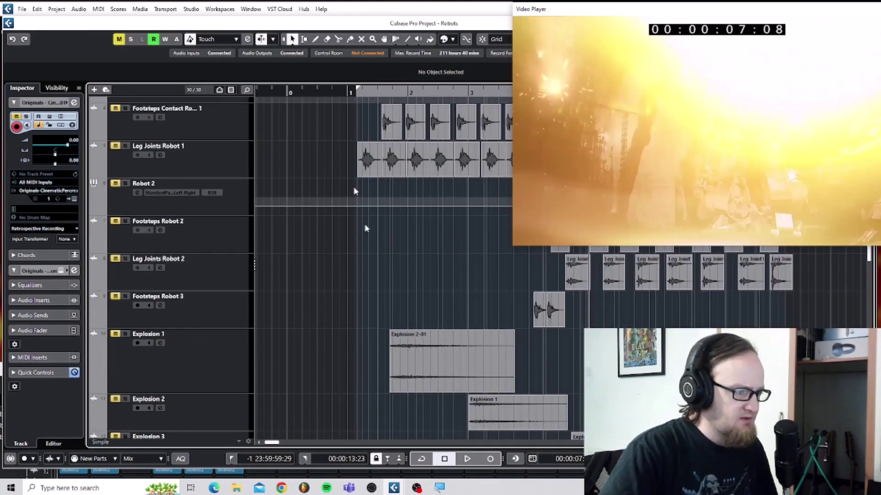
left_click(116, 334)
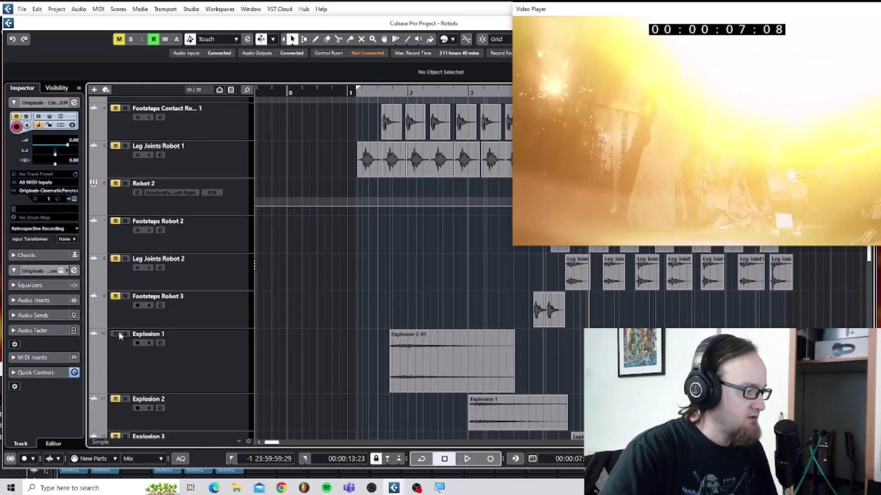
scroll(121, 362, "down", 3)
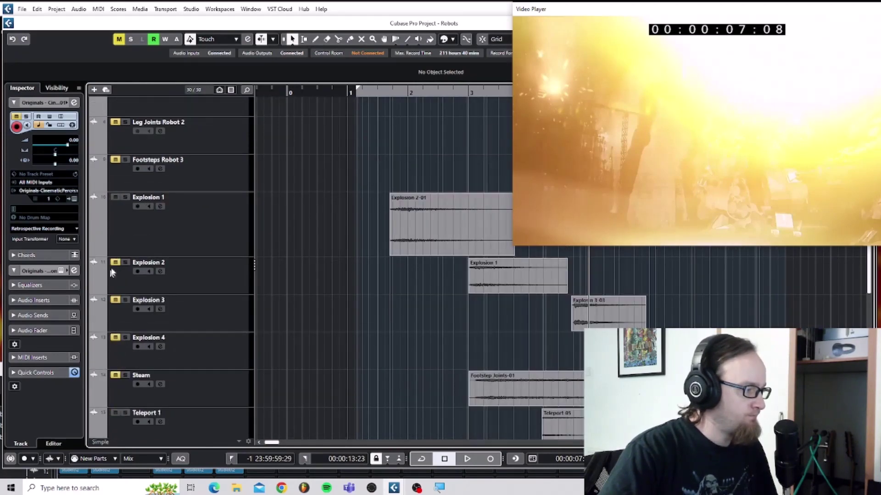
left_click(116, 263)
left_click(116, 300)
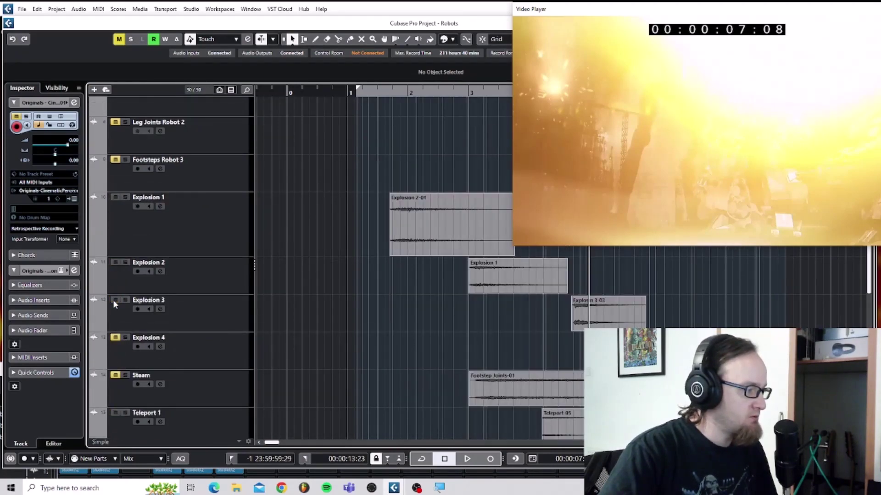
left_click(116, 338)
left_click(389, 93)
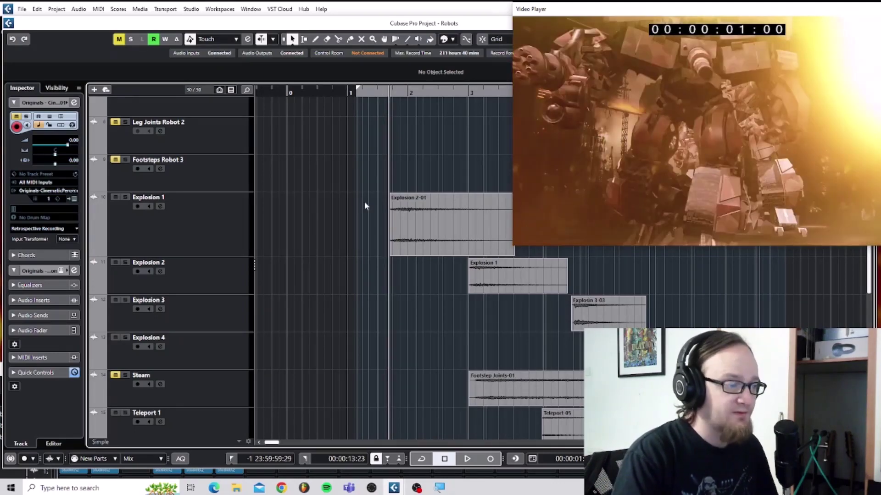
key("space")
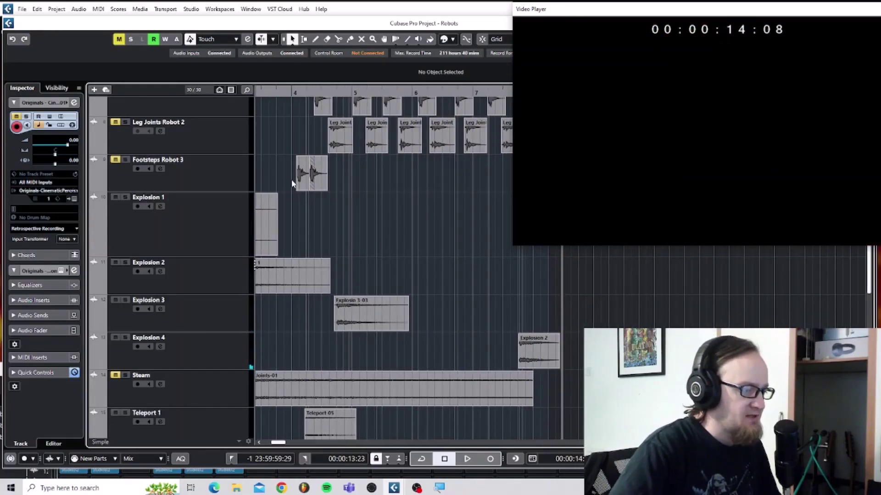
Place the playhead just after bar 4 and mute the Teleport 1, Teleport 2 and Explosion 1 to 4 tracks.
scroll(292, 181, "down", 3)
left_click(299, 91)
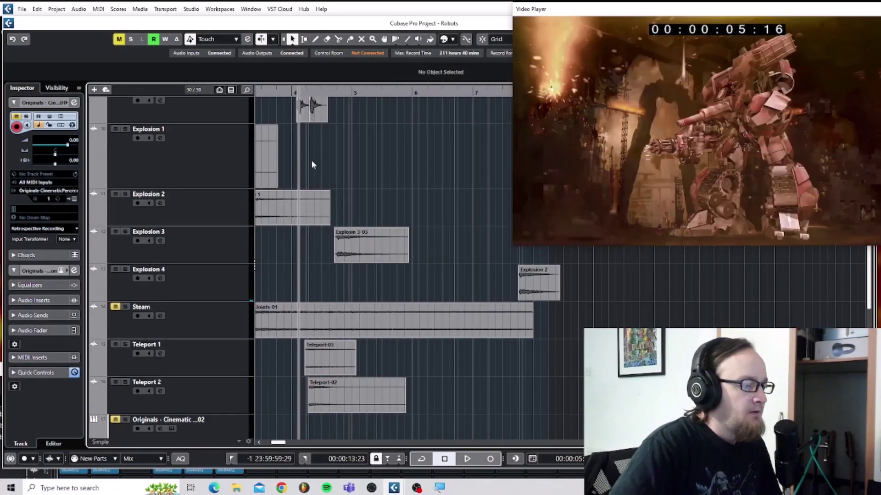
left_click(115, 344)
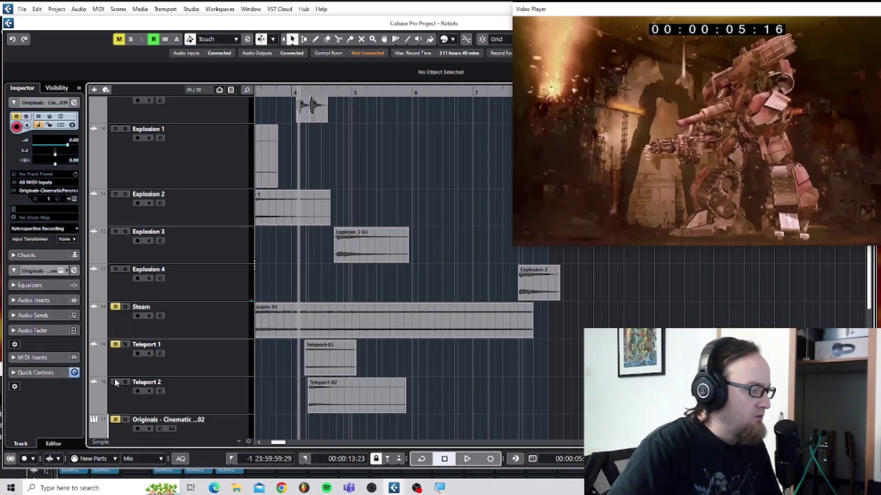
left_click(116, 270)
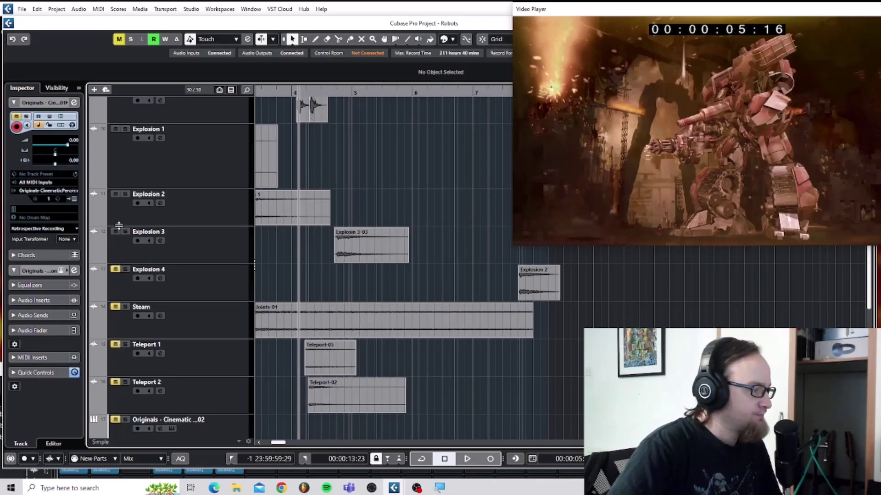
left_click(116, 225)
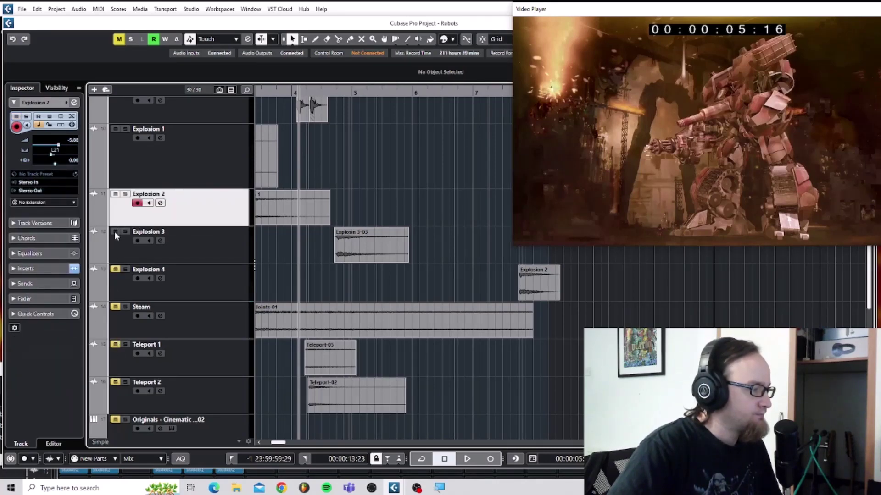
left_click(116, 194)
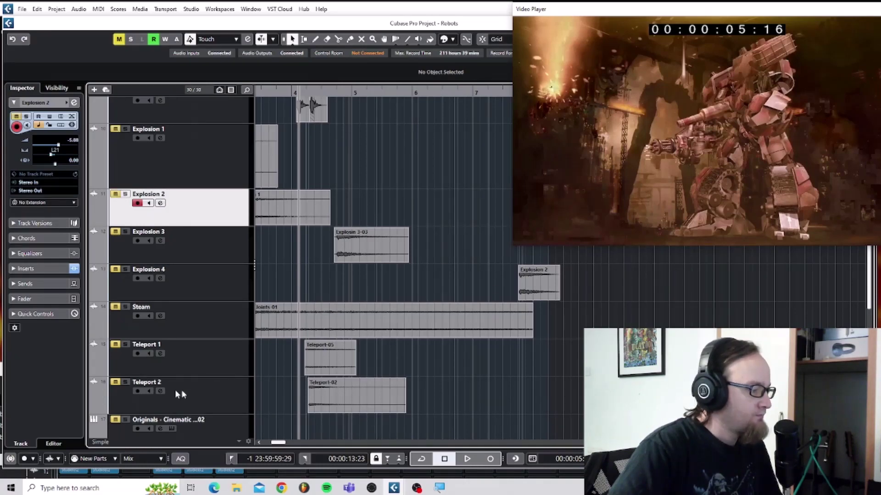
Select the Teleport 1 track and play the muted passage around bar 4 to watch where the second robot appears in the video.
left_click(205, 357)
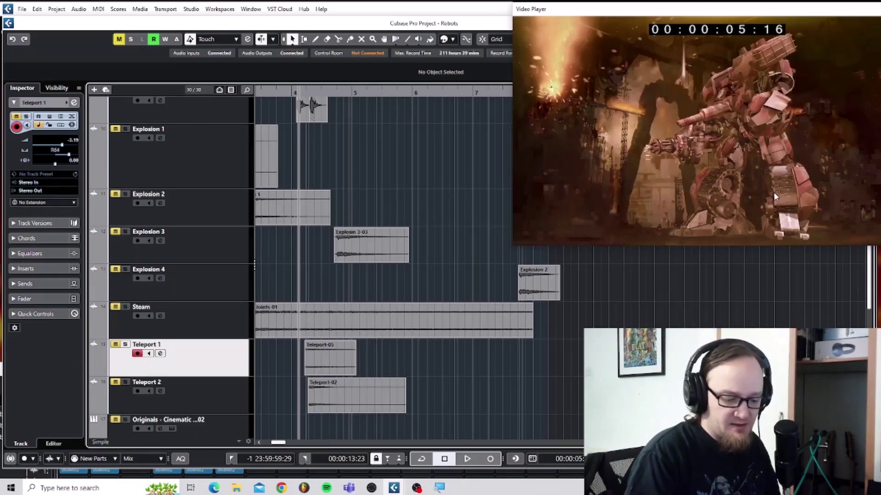
key("space")
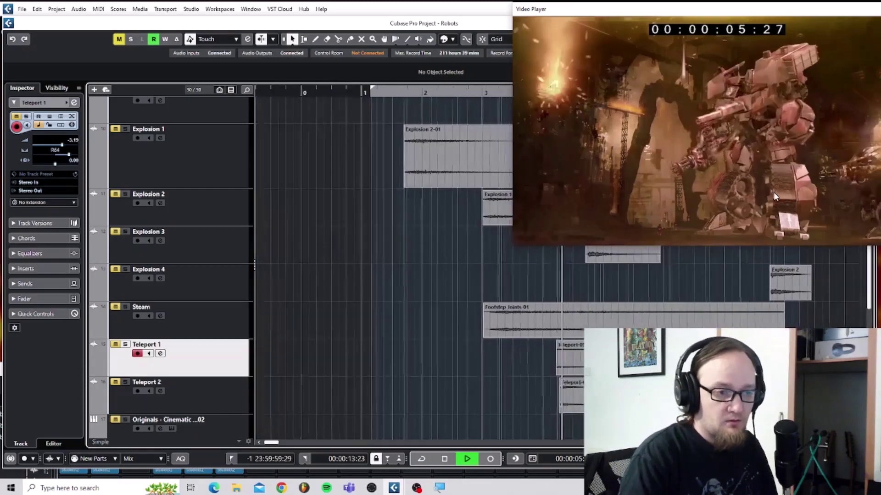
key("space")
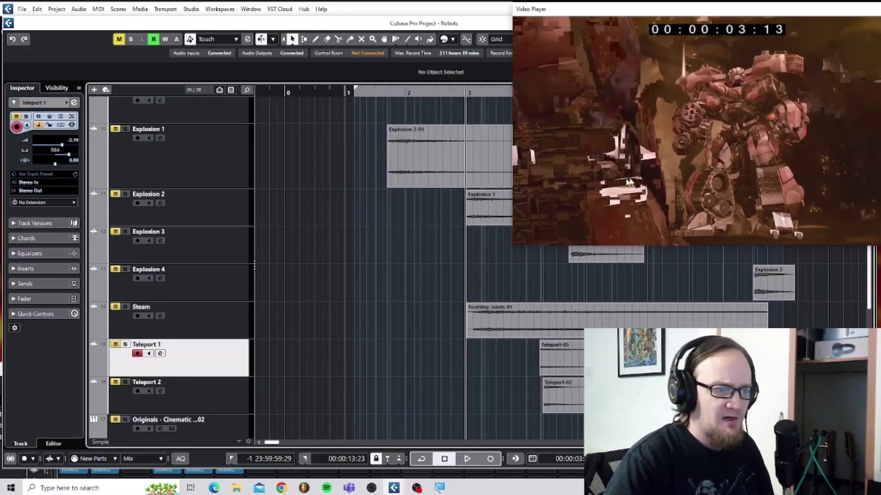
key("space")
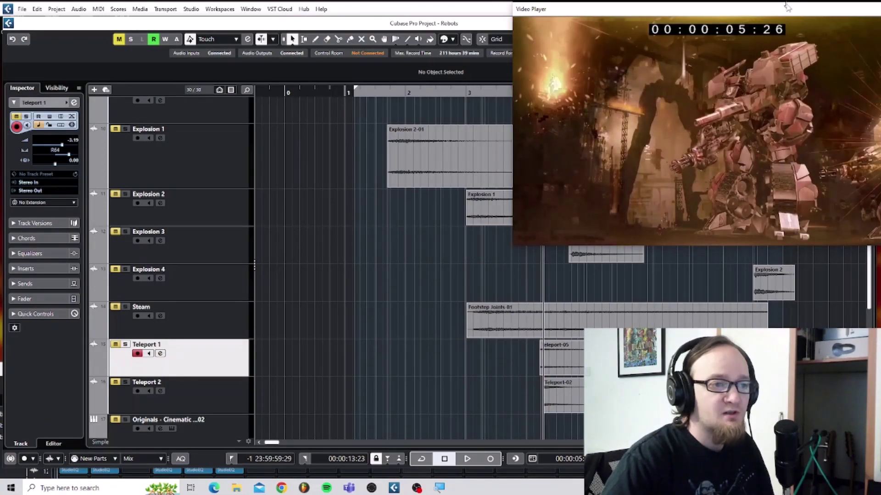
Reposition the video window, unmute Teleport 2 and play it with the video, and move the playhead back to about 4 seconds 16 frames.
left_click_drag(787, 7, 698, 6)
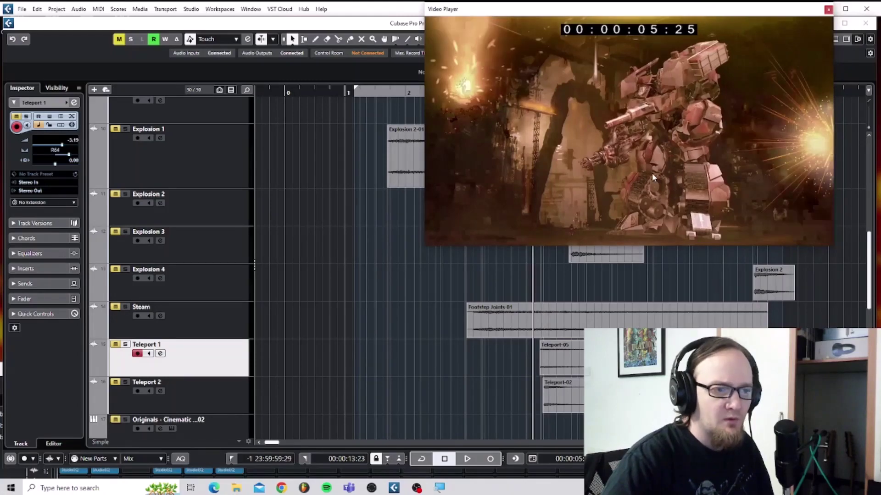
key("Down")
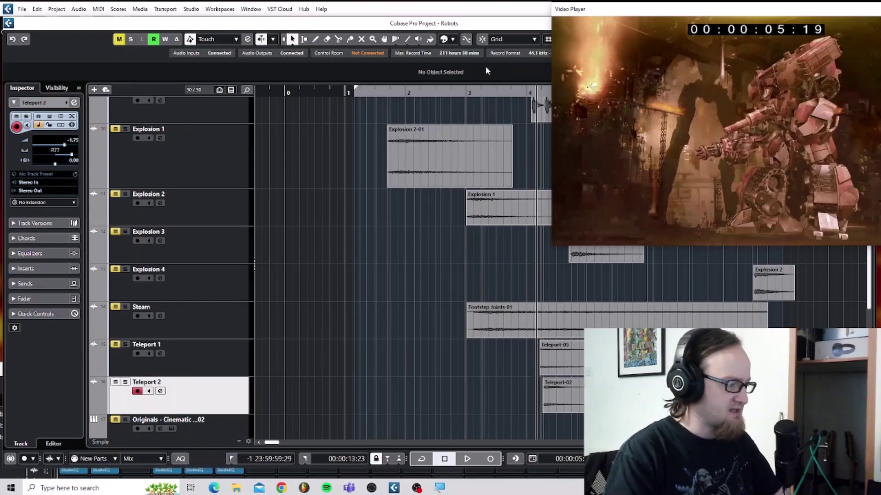
key("space")
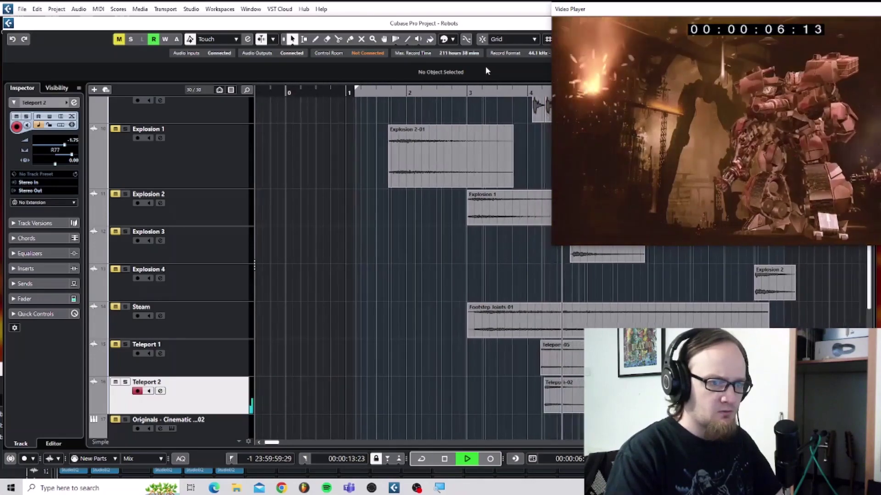
left_click_drag(670, 10, 623, 10)
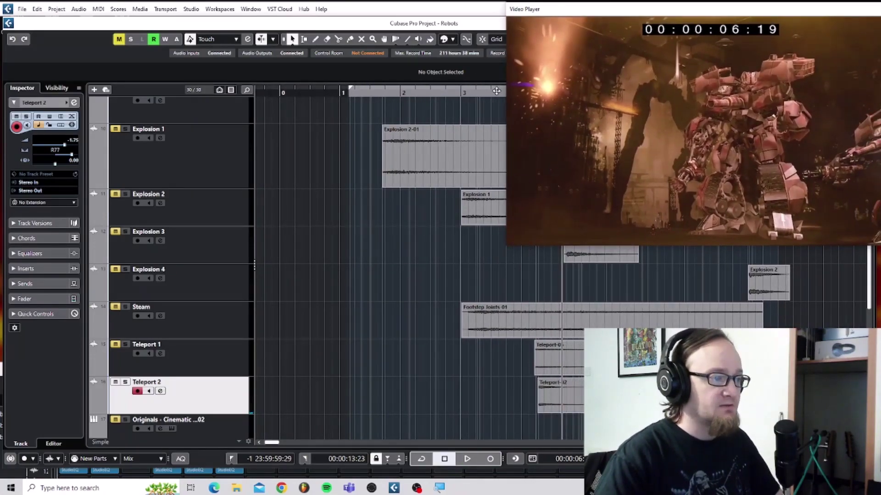
key("space")
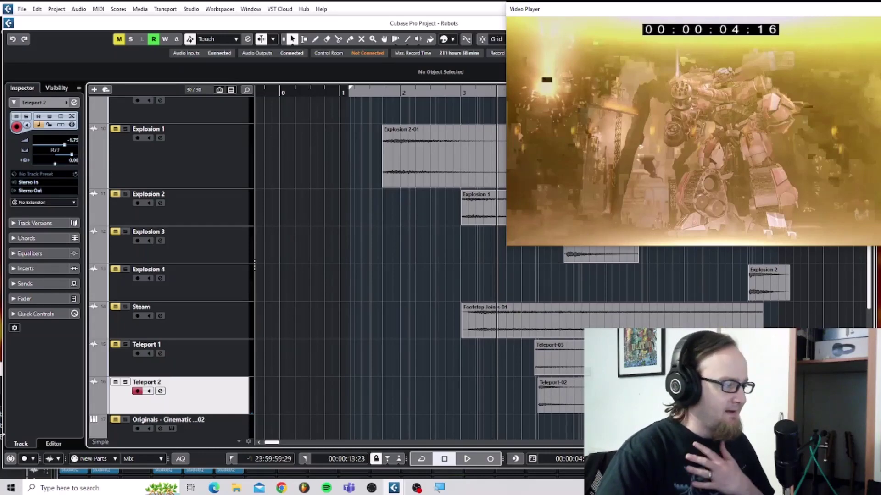
Solo LABS 01, try out its instrument's Opia Locusts preset, close it, and leave the track unsoloed and muted.
scroll(165, 364, "down", 5)
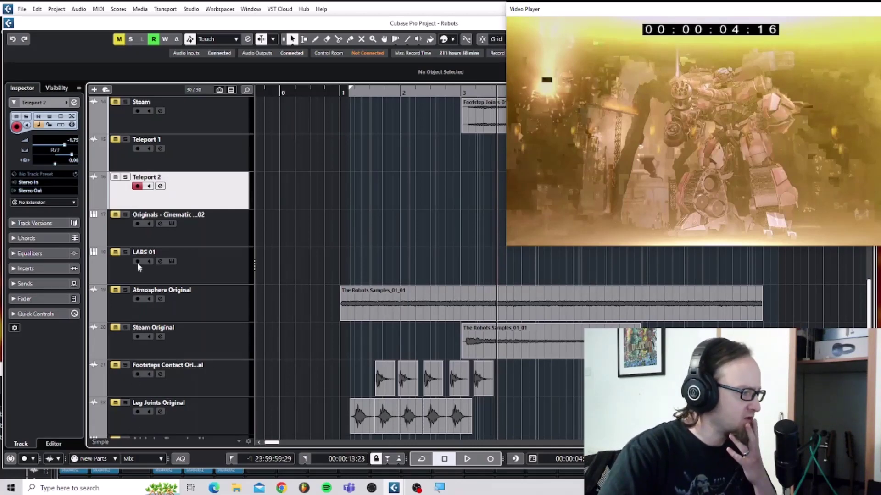
left_click(125, 254)
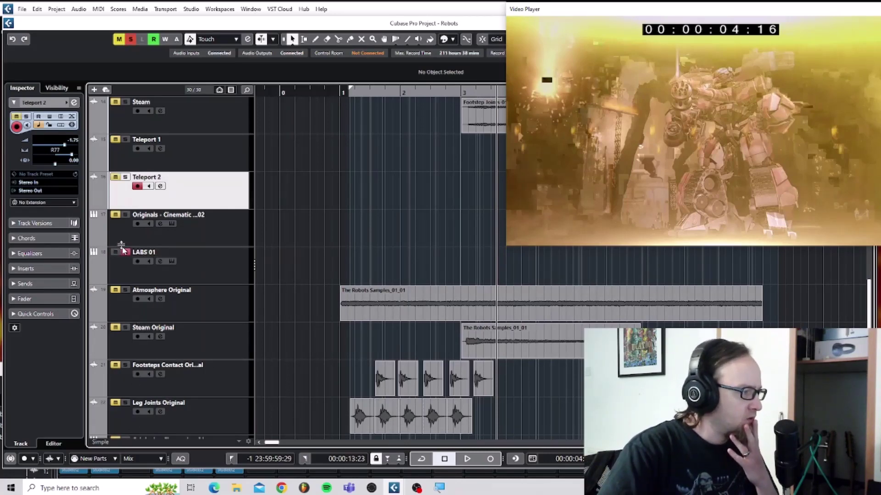
left_click(173, 264)
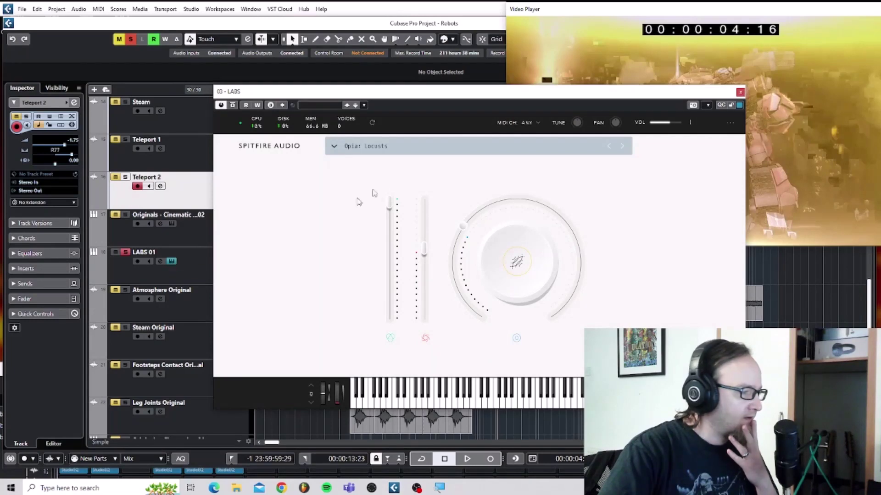
mouse_move(394, 234)
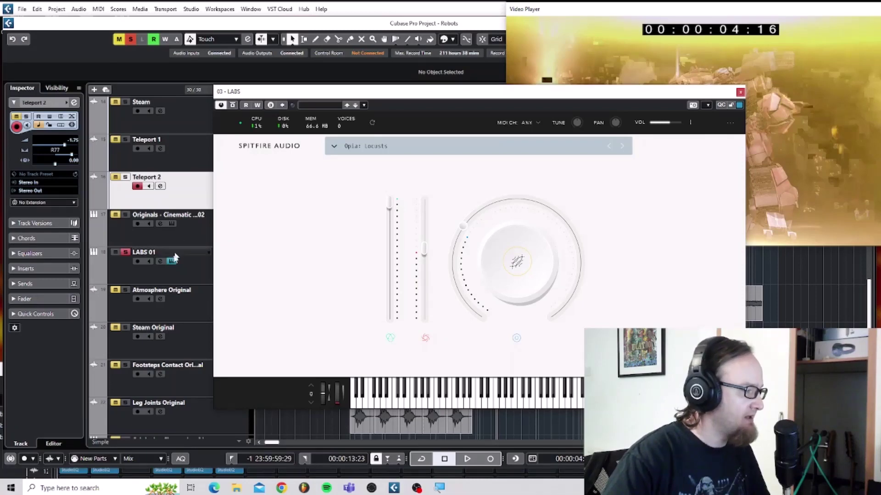
left_click(197, 262)
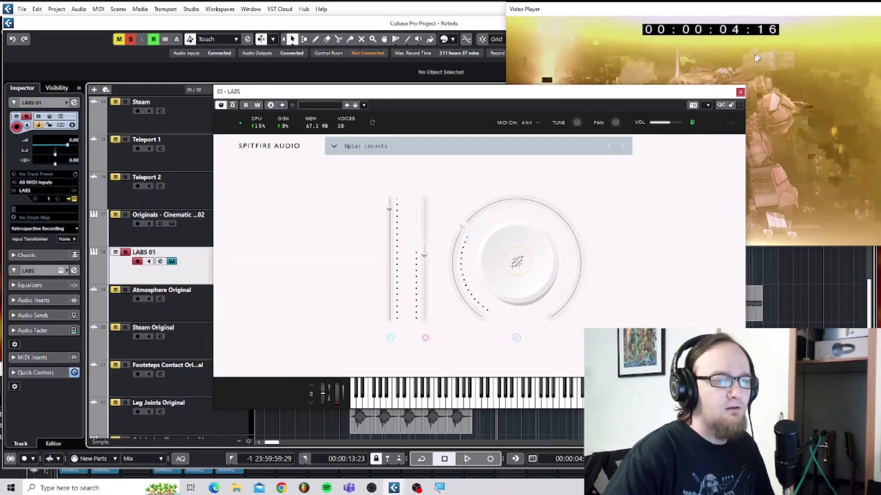
left_click(740, 92)
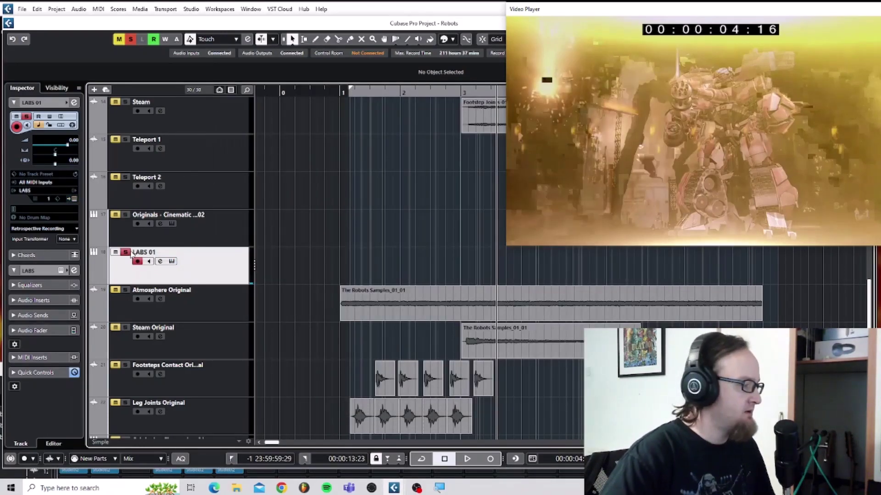
left_click(116, 254)
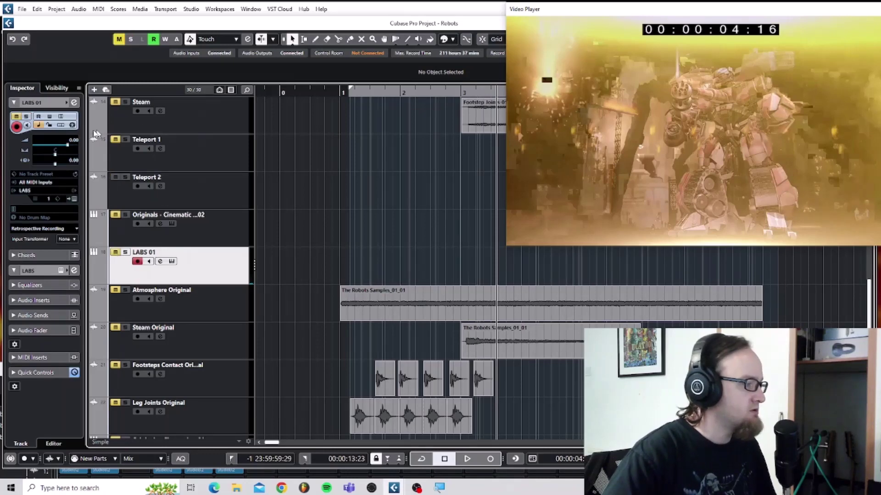
Unmute Teleport 1 alongside Teleport 2 and play both with the video through the second robot's appearance.
left_click(116, 140)
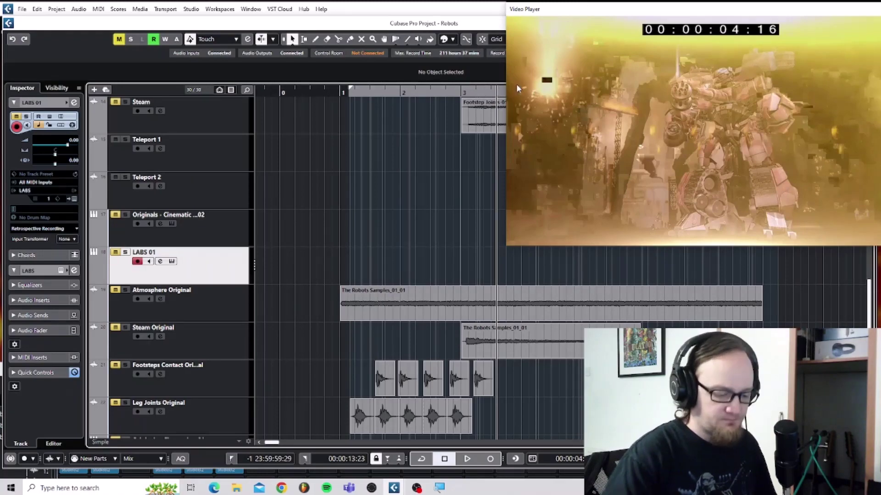
key("space")
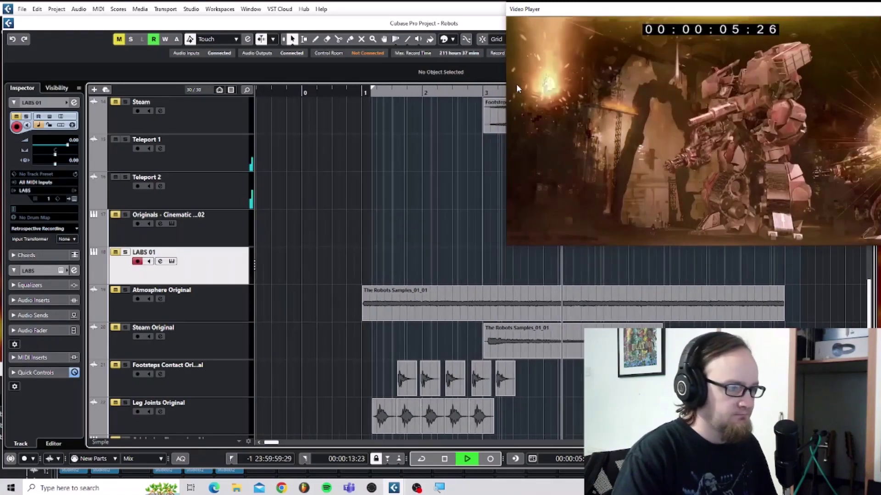
key("space")
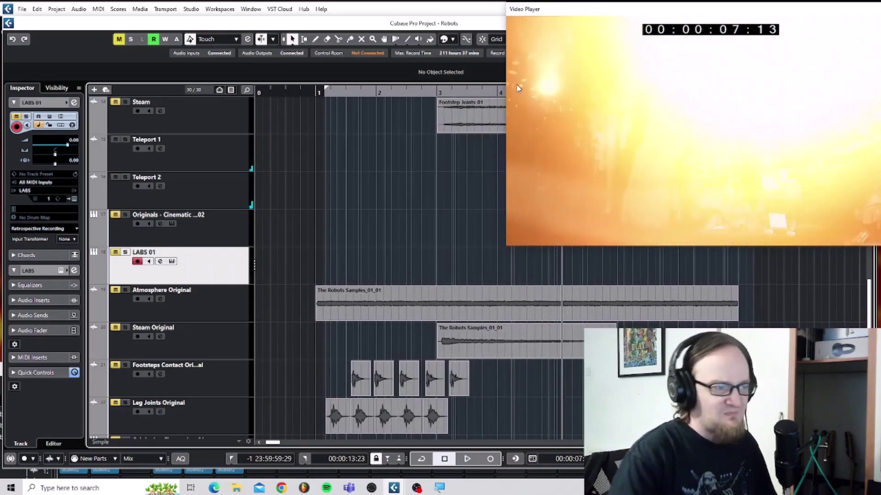
Return the playhead to the video's start, unmute the Explosion 1 to 4 tracks, and mute Teleport 1 and 2.
scroll(297, 149, "up", 5)
key("Home")
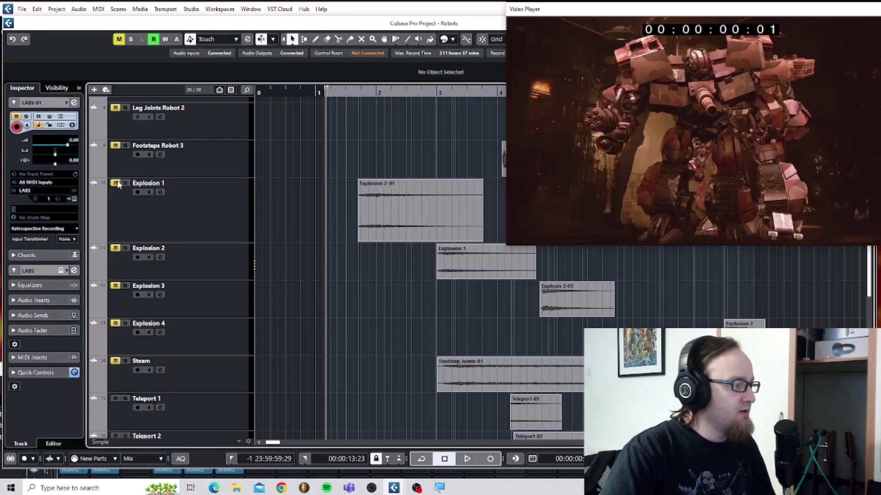
left_click(115, 183)
left_click(115, 248)
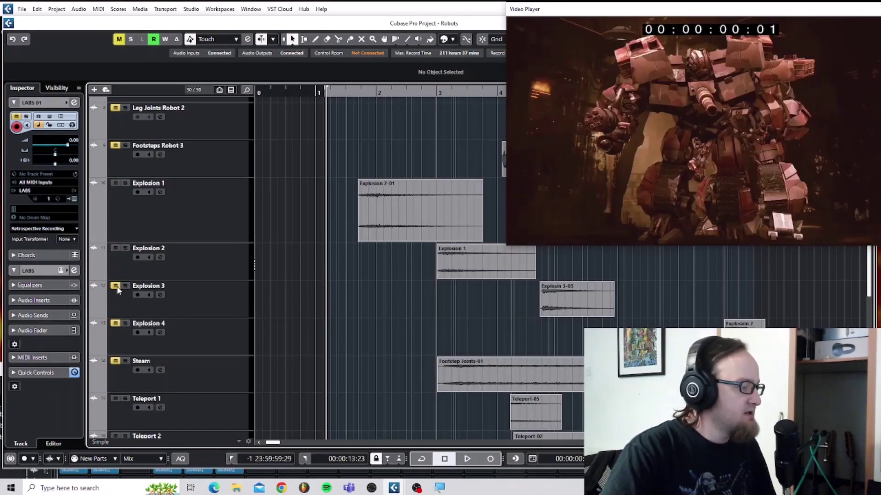
left_click(116, 399)
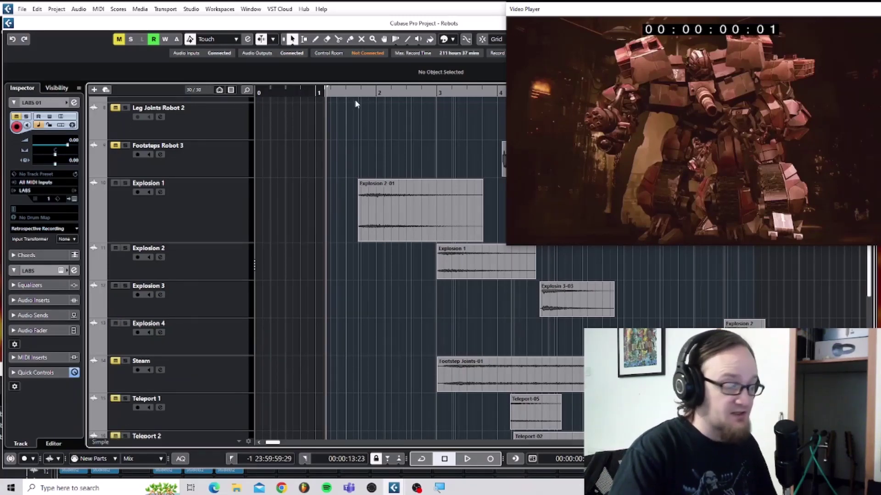
Play the video from its start to its end with the four explosion tracks audible.
key("space")
scroll(344, 102, "down", 3)
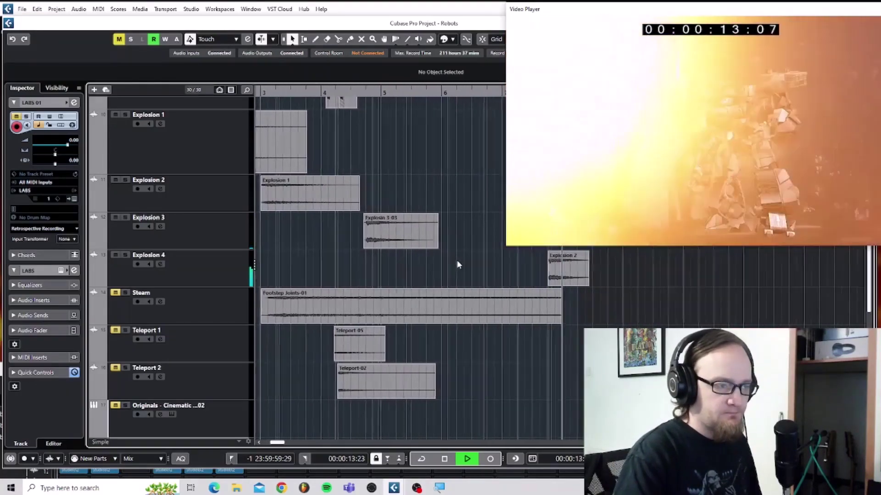
key("space")
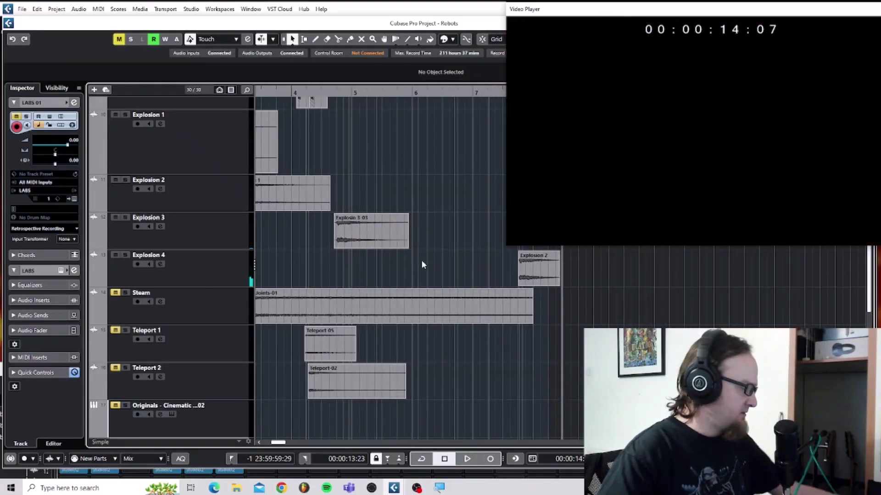
scroll(426, 254, "left", 5)
scroll(426, 254, "right", 3)
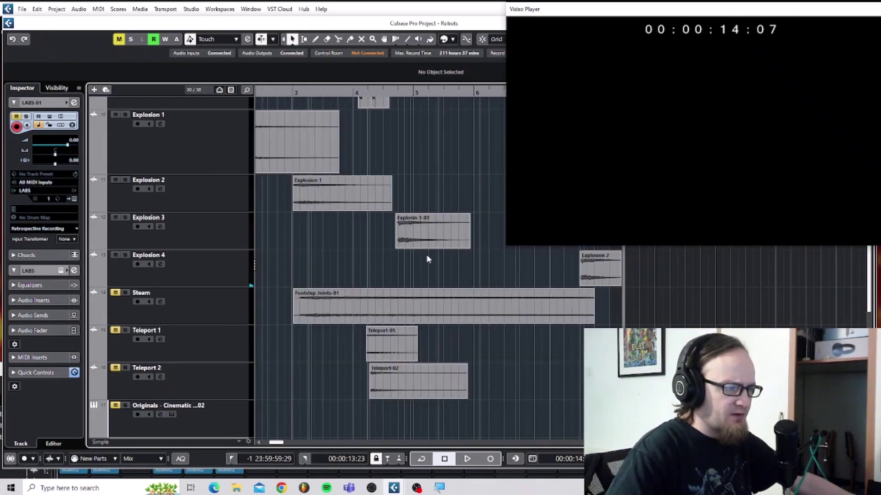
Replay the third explosion with the video from about 6 seconds 21 frames, stopping once it has sounded.
left_click(395, 91)
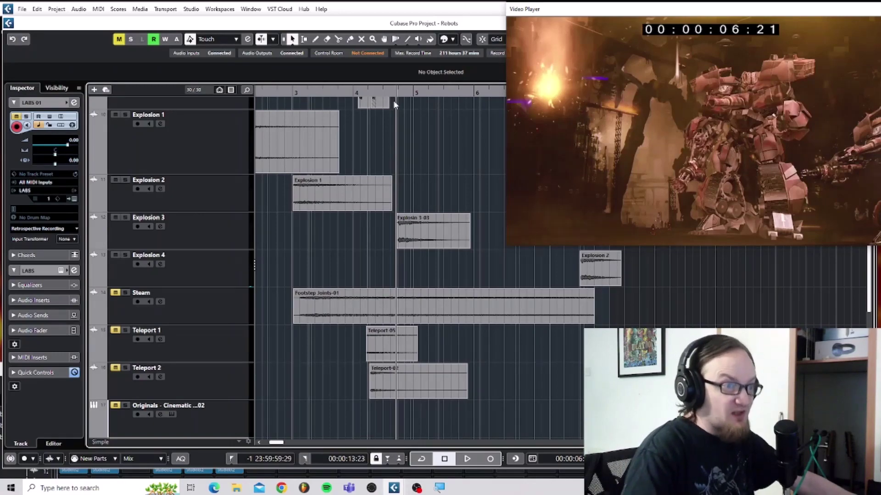
key("space")
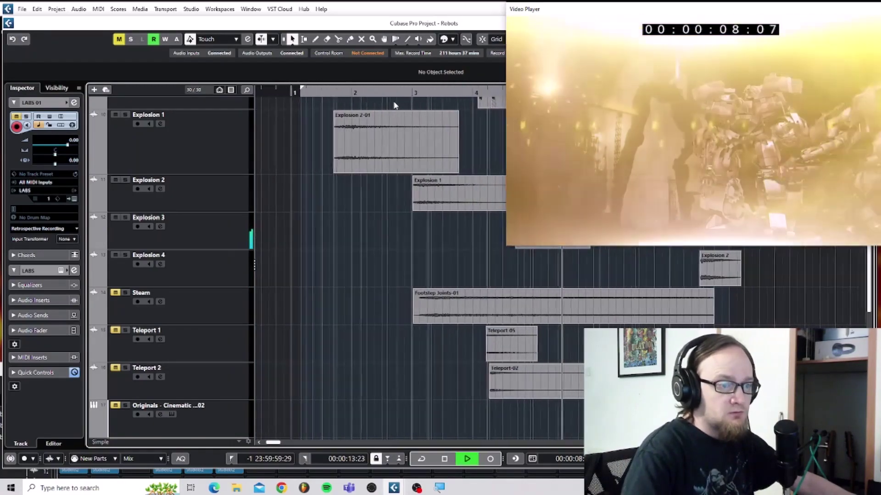
key("space")
left_click_drag(453, 112, 354, 146)
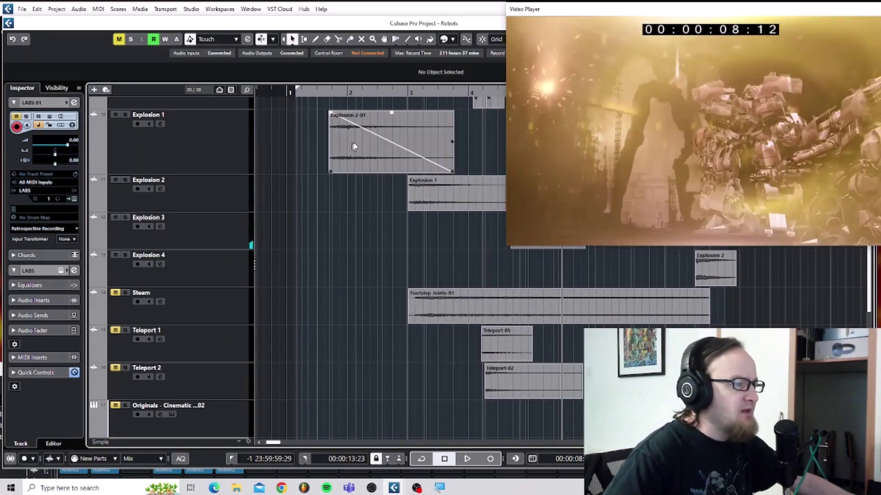
key("ctrl+z")
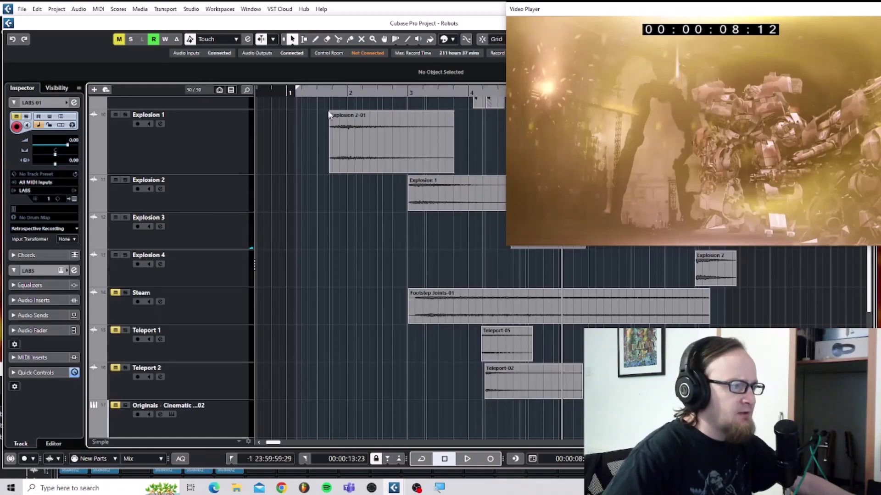
Show the mixer clear of the track list, and select and unmute the Originals - Cinematic Percussion 01 track.
key("F3")
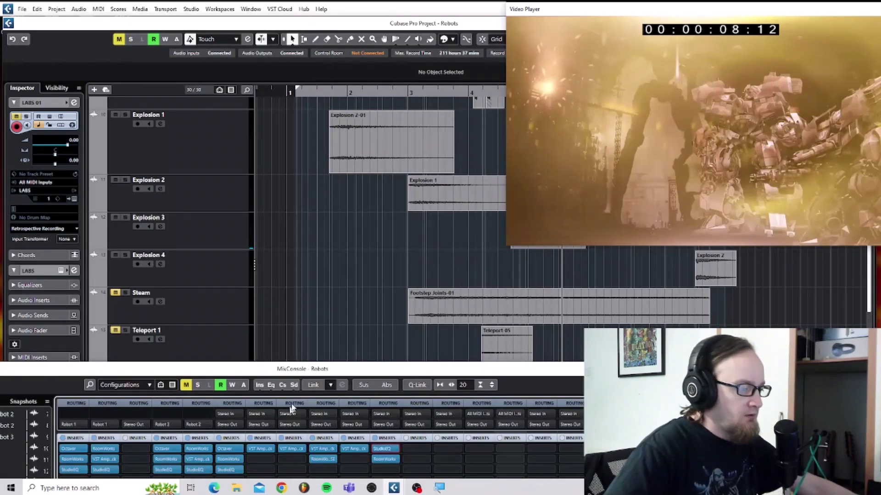
left_click_drag(308, 375, 500, 254)
scroll(221, 196, "down", 5)
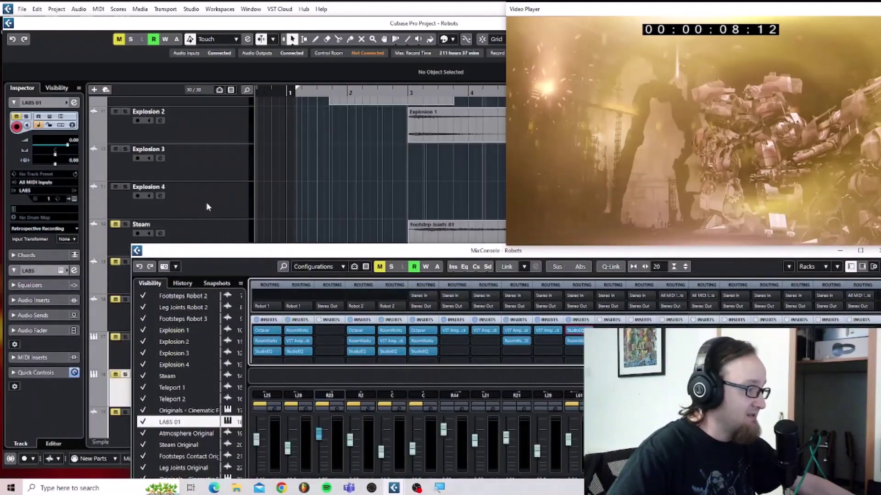
scroll(208, 200, "down", 3)
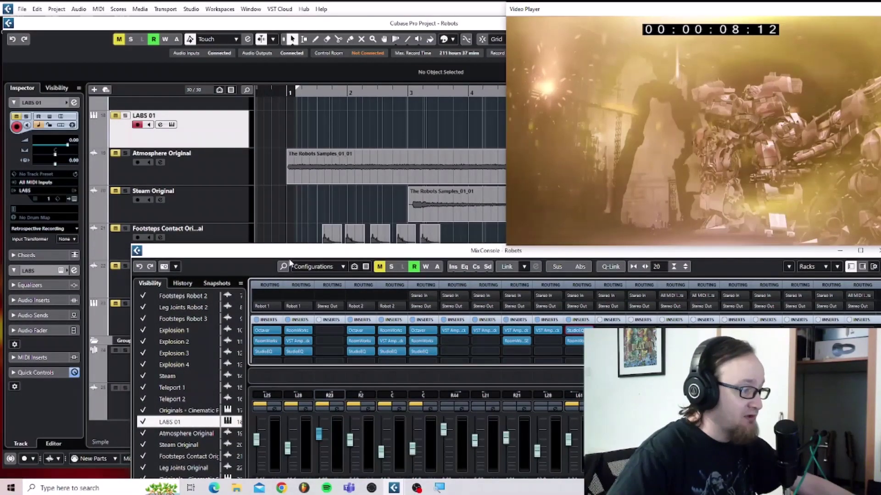
left_click_drag(290, 256, 440, 229)
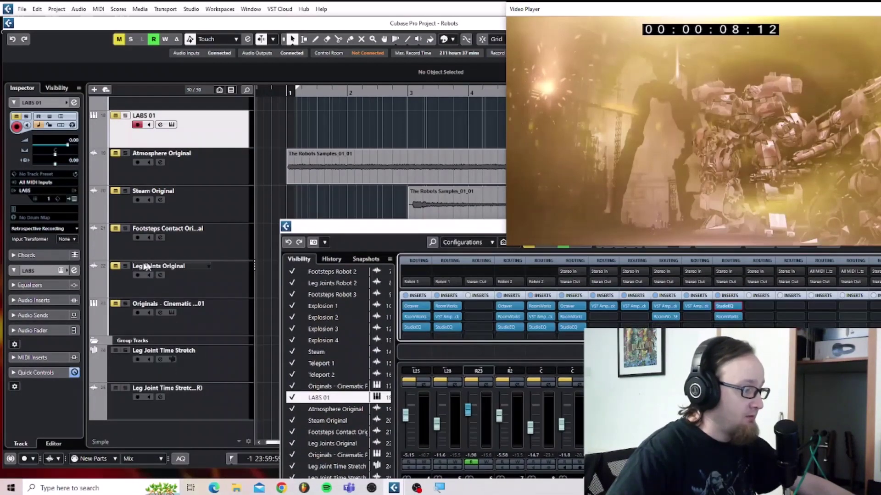
left_click(123, 313)
left_click(123, 314)
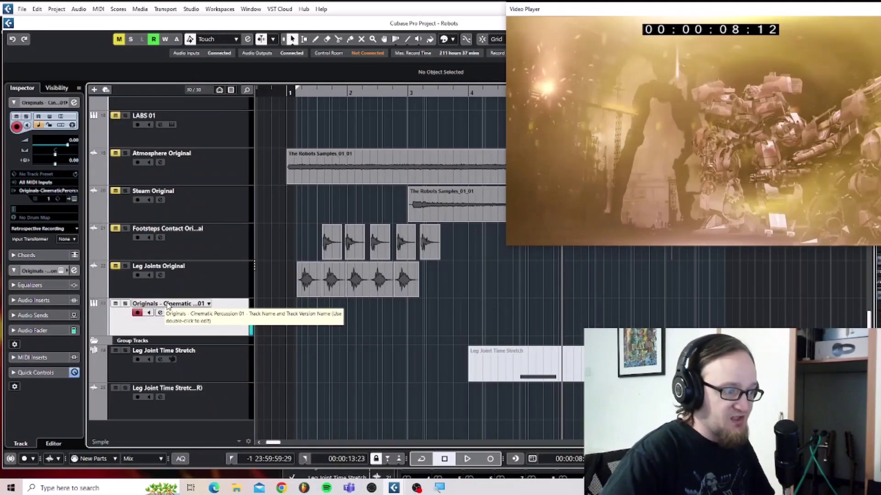
Compare the explosion tracks with the instrument track, and inspect the RoomWorks SE reverb settings on Explosion 3 in the mixer.
scroll(164, 208, "up", 10)
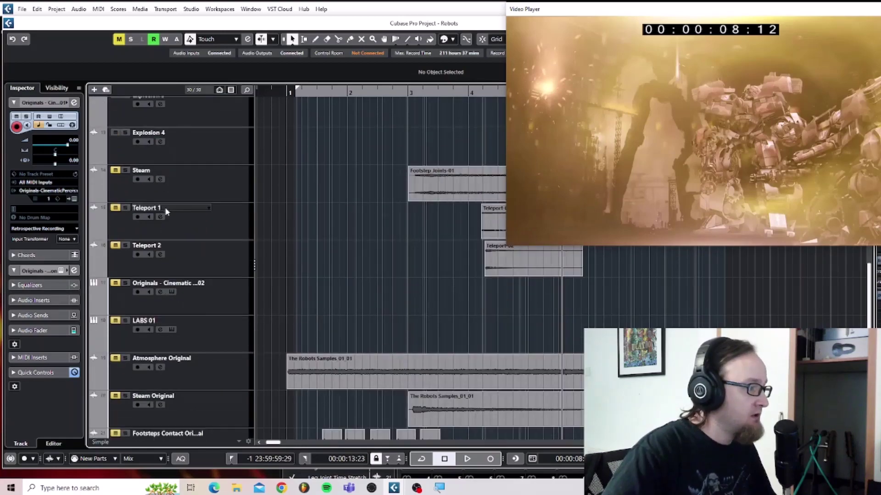
scroll(164, 212, "down", 10)
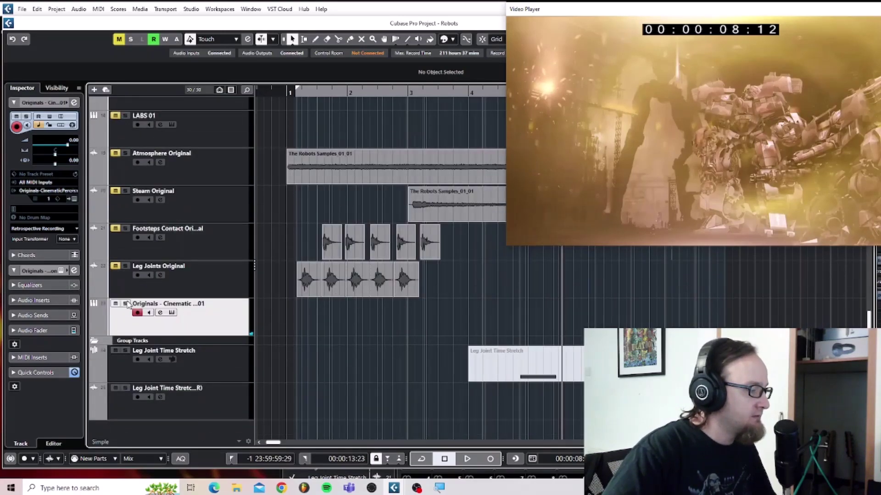
scroll(153, 294, "up", 12)
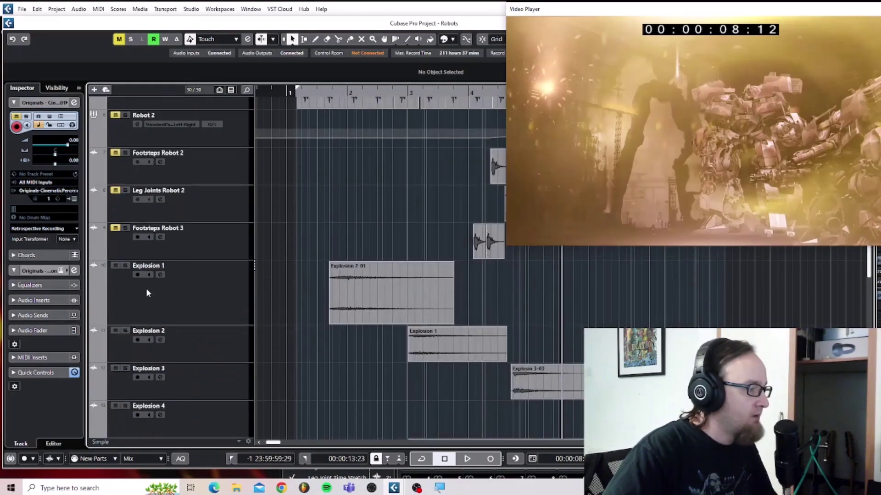
scroll(147, 292, "down", 2)
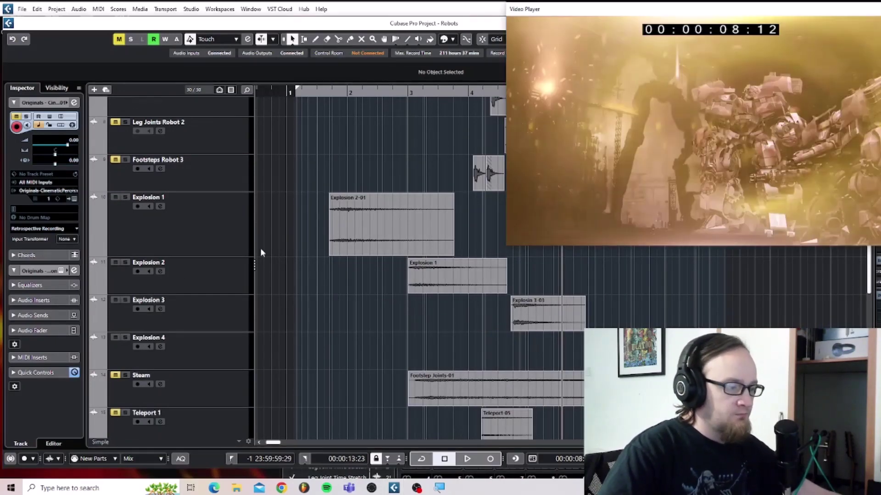
key("F3")
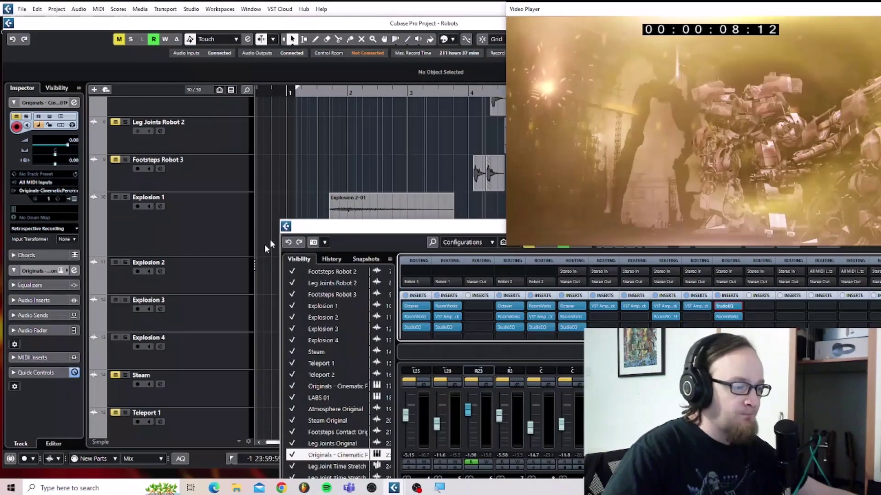
left_click_drag(321, 226, 33, 134)
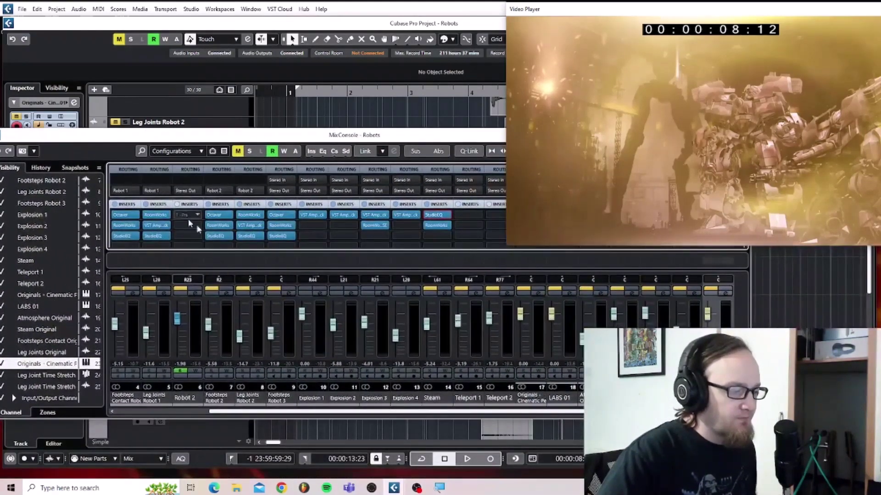
left_click(374, 225)
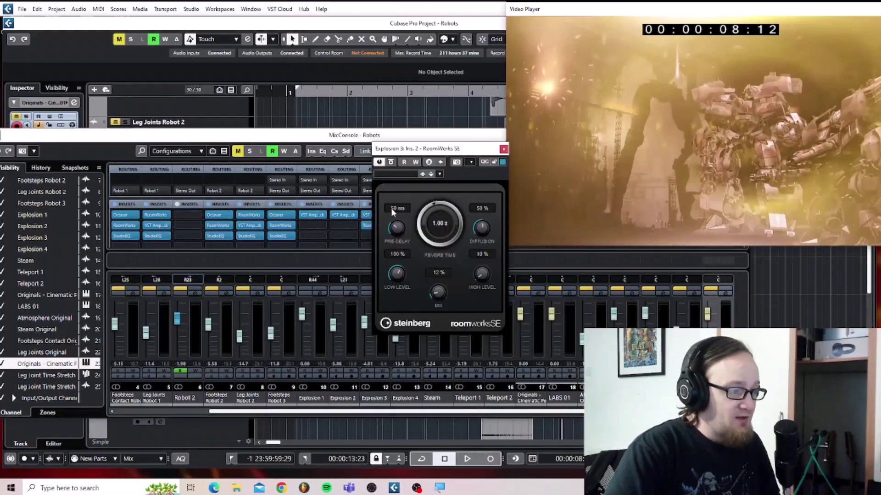
left_click(504, 150)
Inspect the VST Amp Rack inserts on Explosion 1 to 4 one after another, closing each plug-in window.
left_click(312, 215)
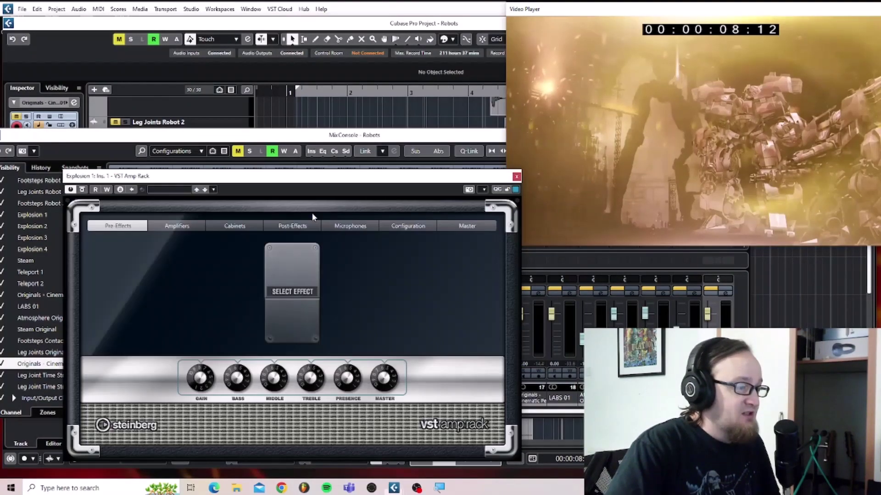
left_click(517, 178)
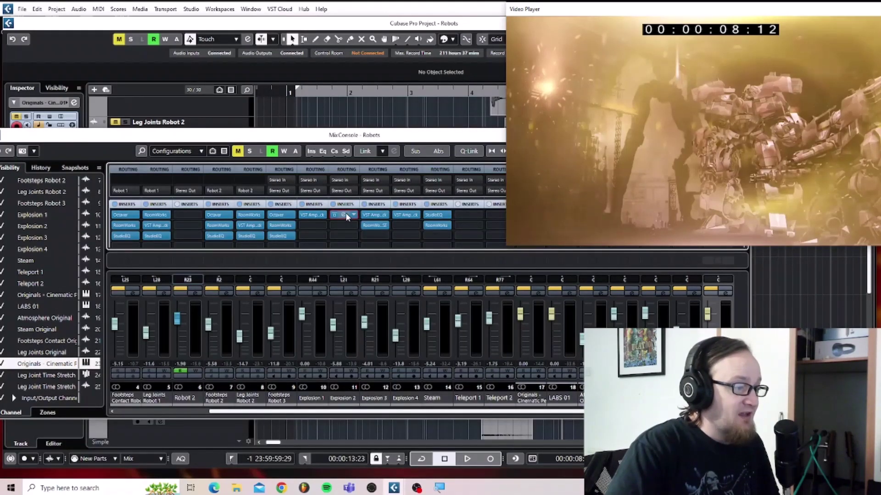
left_click(346, 213)
left_click(524, 116)
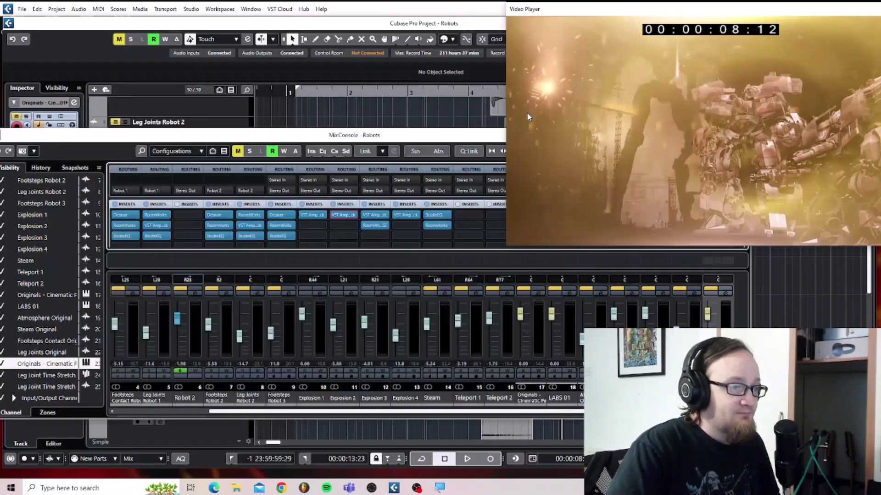
left_click(381, 214)
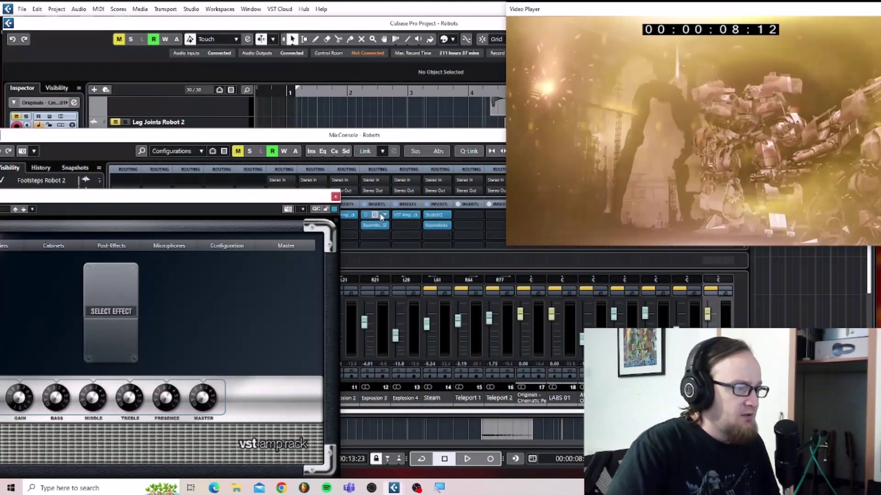
left_click(337, 197)
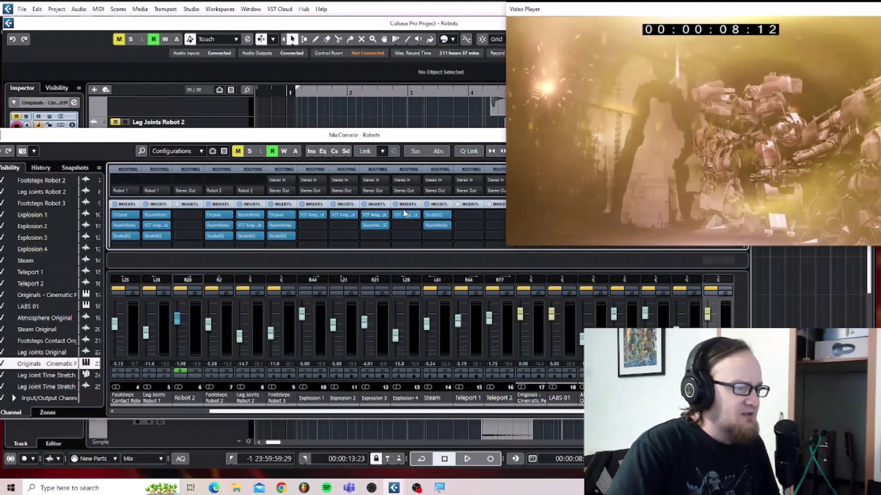
left_click(407, 215)
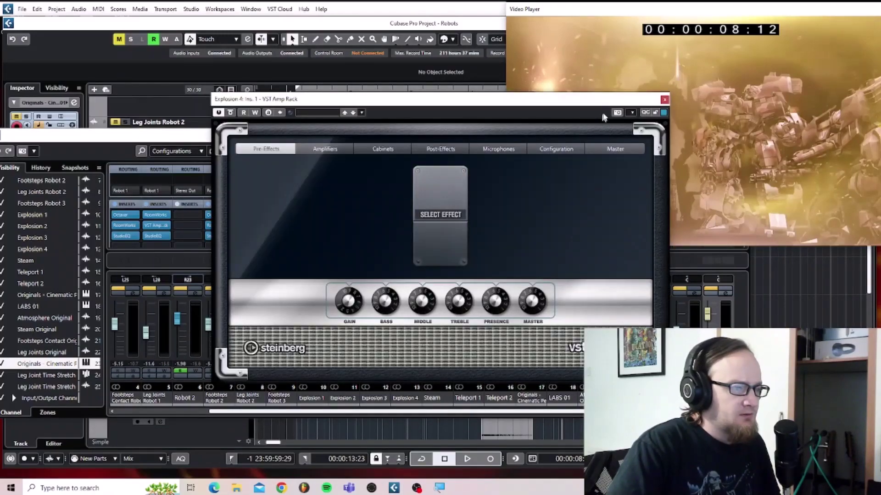
left_click(664, 100)
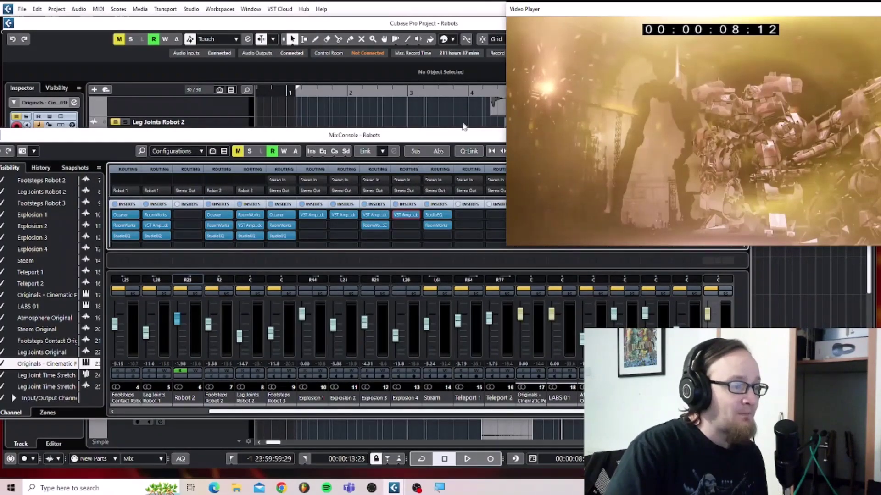
Return the playhead to the video's start, move the mixer below the tracks, and solo the Robot 1 group.
key("F3")
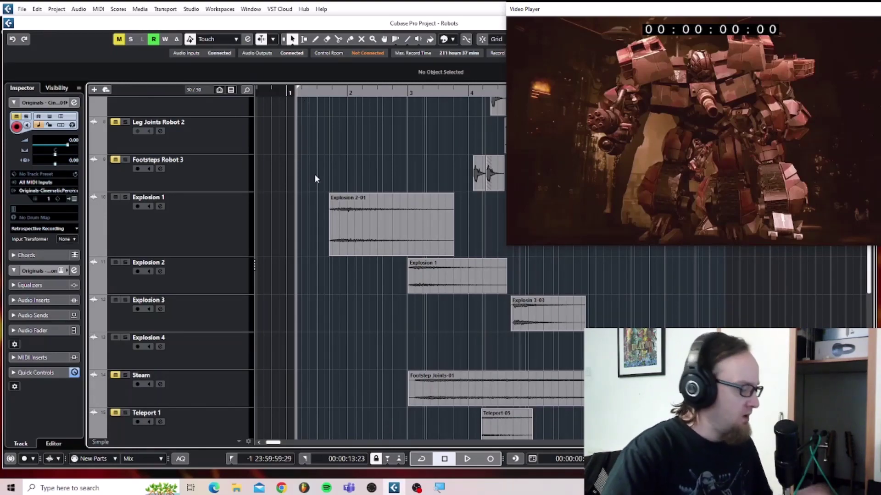
key("F3")
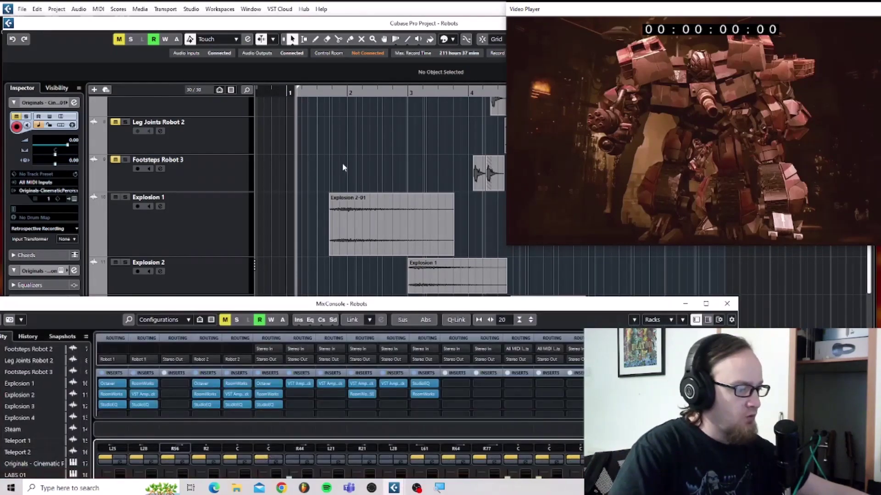
left_click_drag(332, 308, 447, 363)
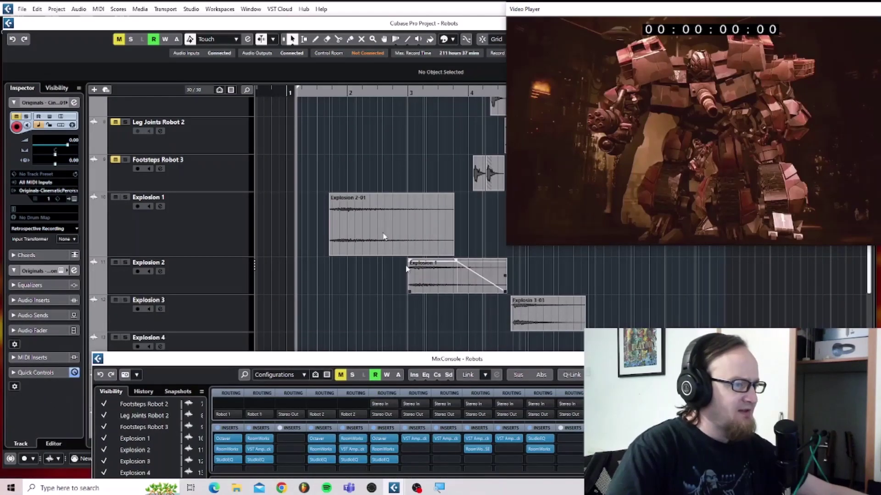
scroll(306, 172, "up", 5)
scroll(307, 176, "up", 2)
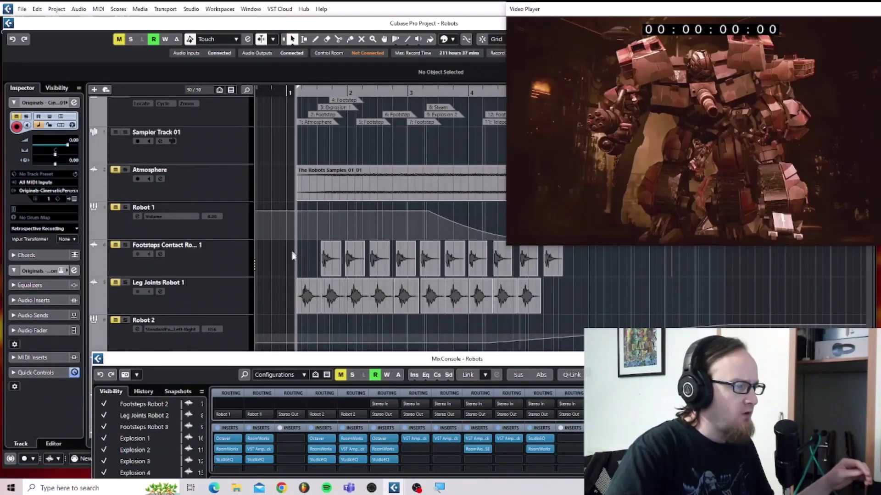
left_click(125, 208)
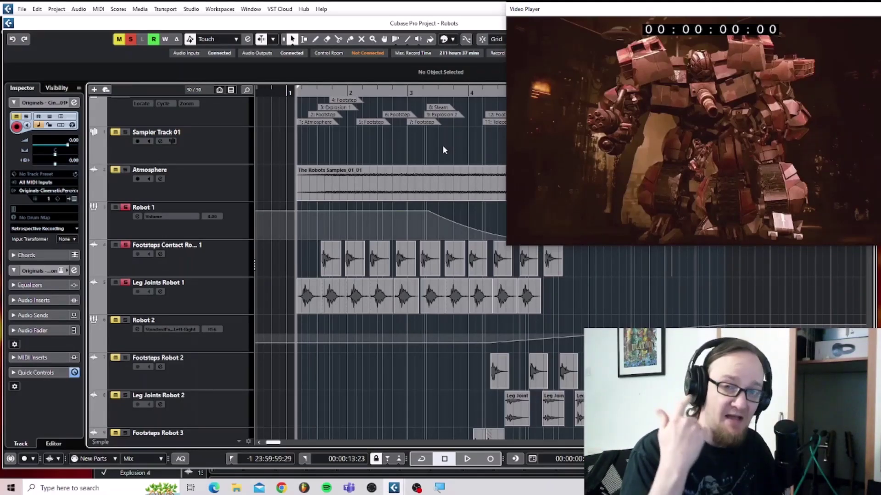
Play Robot 1 soloed with the video, solo Robot 2 as well, and replay from about 4 seconds 25 frames to the end.
key("space")
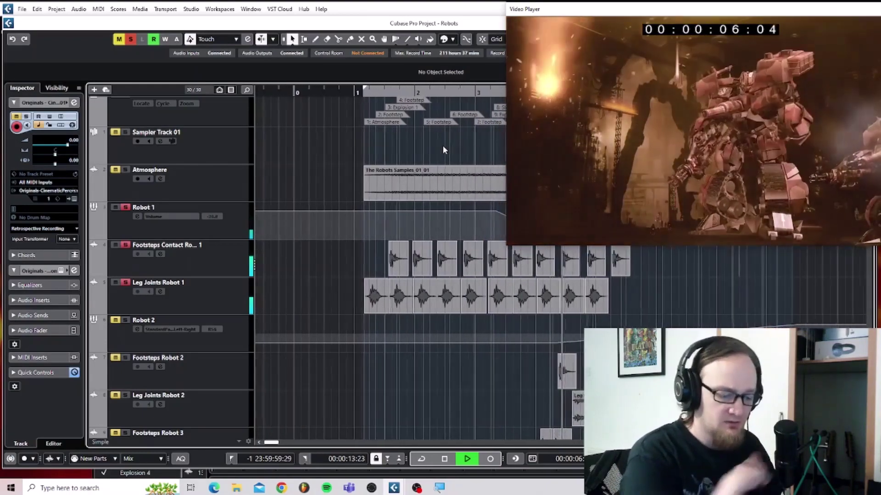
key("space")
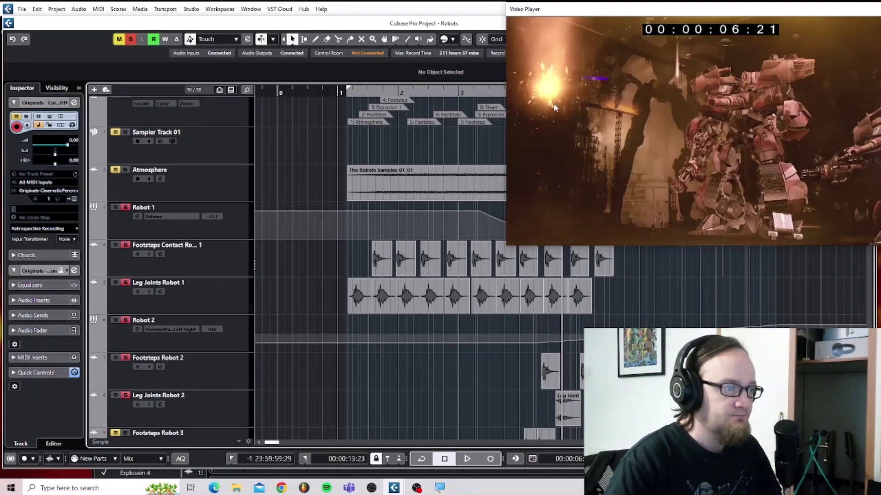
left_click(503, 90)
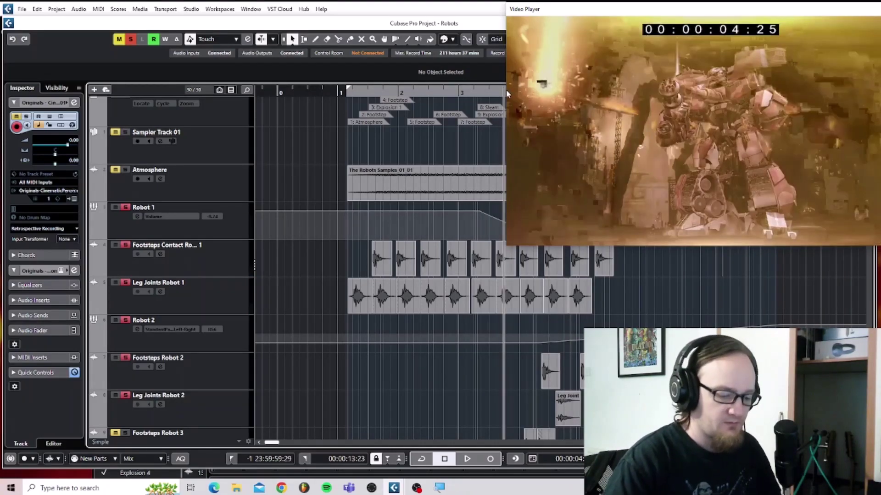
key("space")
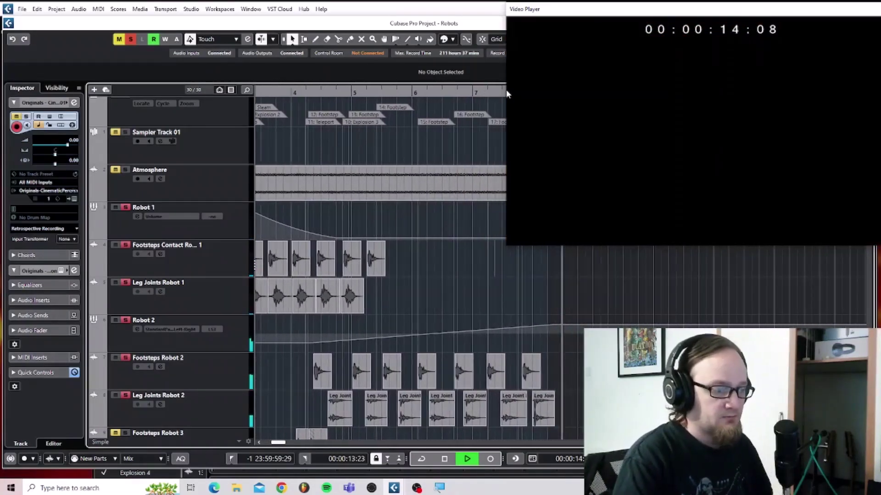
key("space")
Check the channel panning and levels in the mixer, and close the mixer.
key("F3")
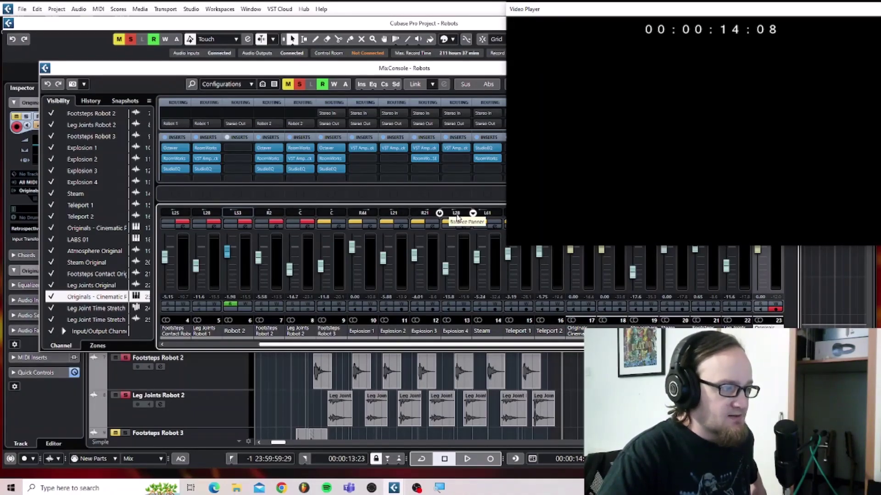
left_click_drag(474, 71, 377, 324)
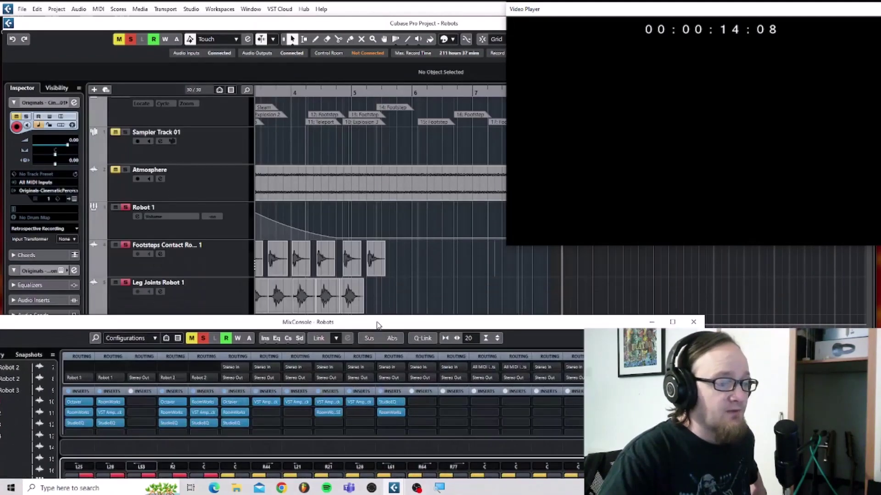
left_click(694, 322)
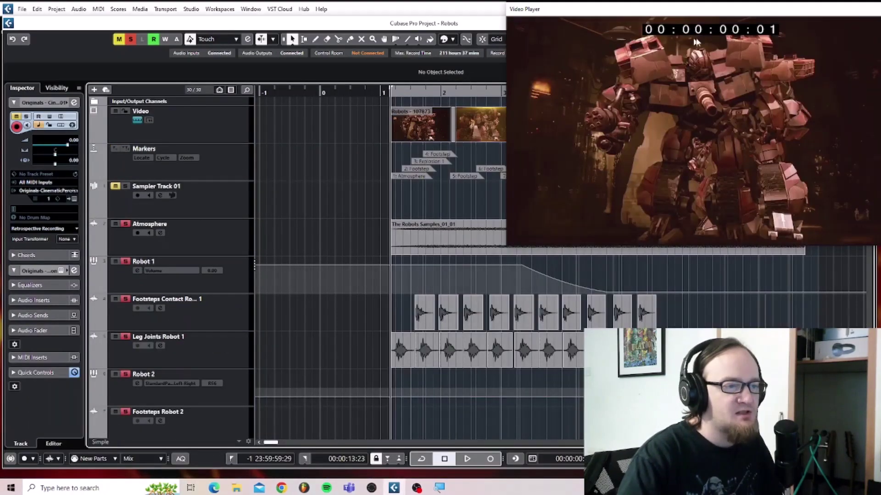
Reposition the video window over the timeline and play the soloed atmosphere and robot tracks together from the start.
left_click_drag(707, 16, 475, 26)
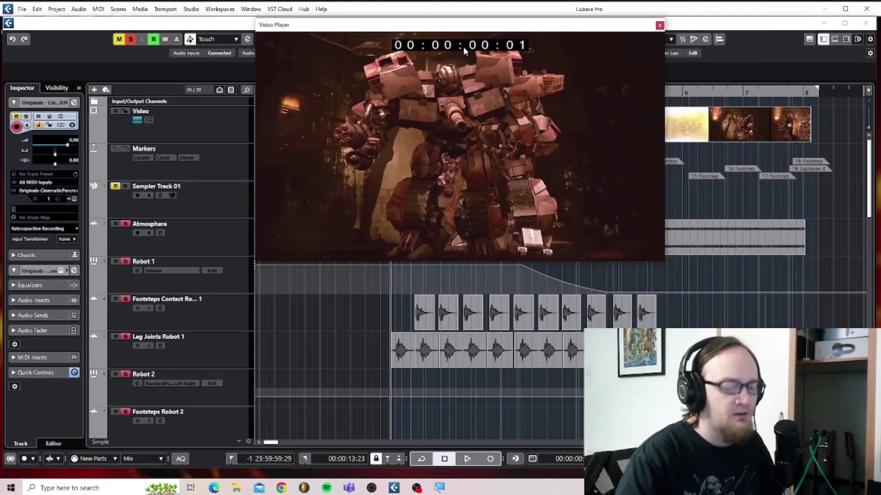
key("space")
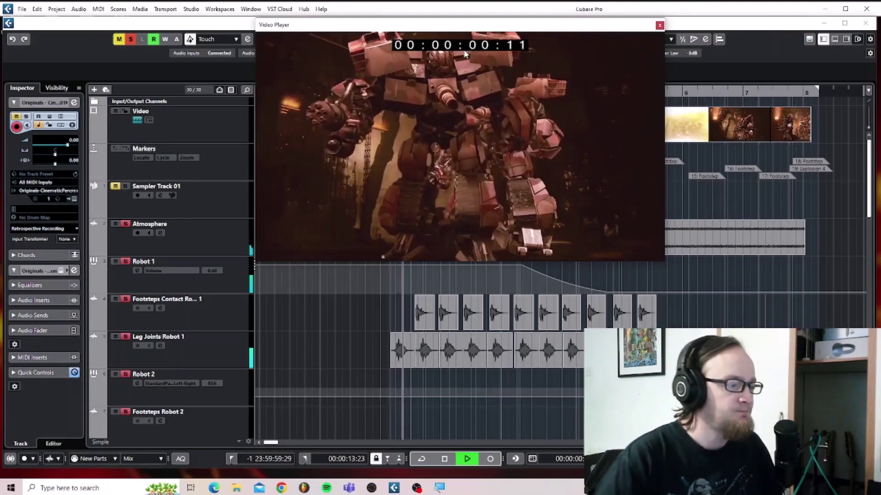